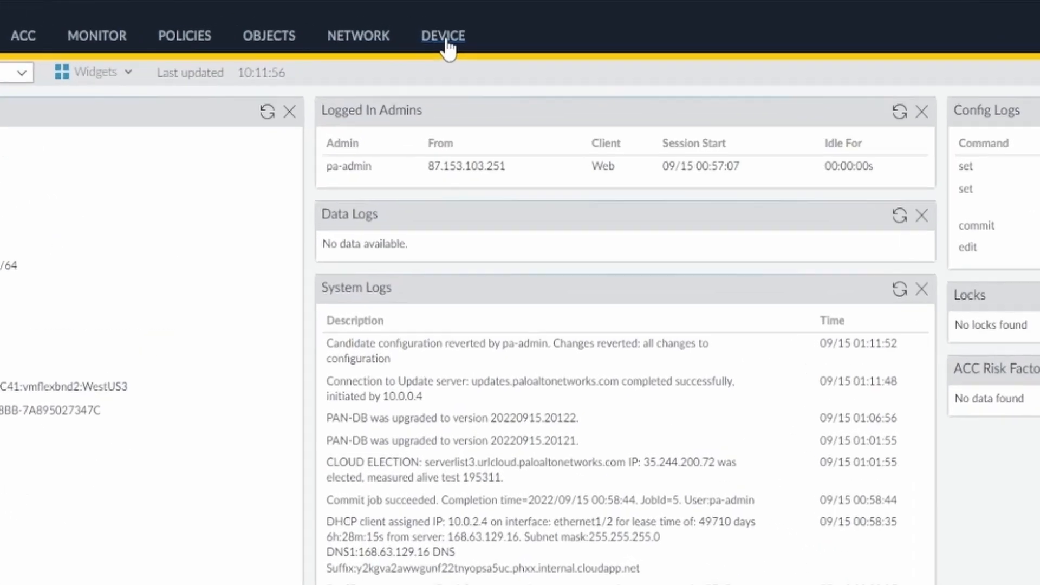
# Start a new device administrator account and name it MyNewAdmin.
pyautogui.click(429, 23)
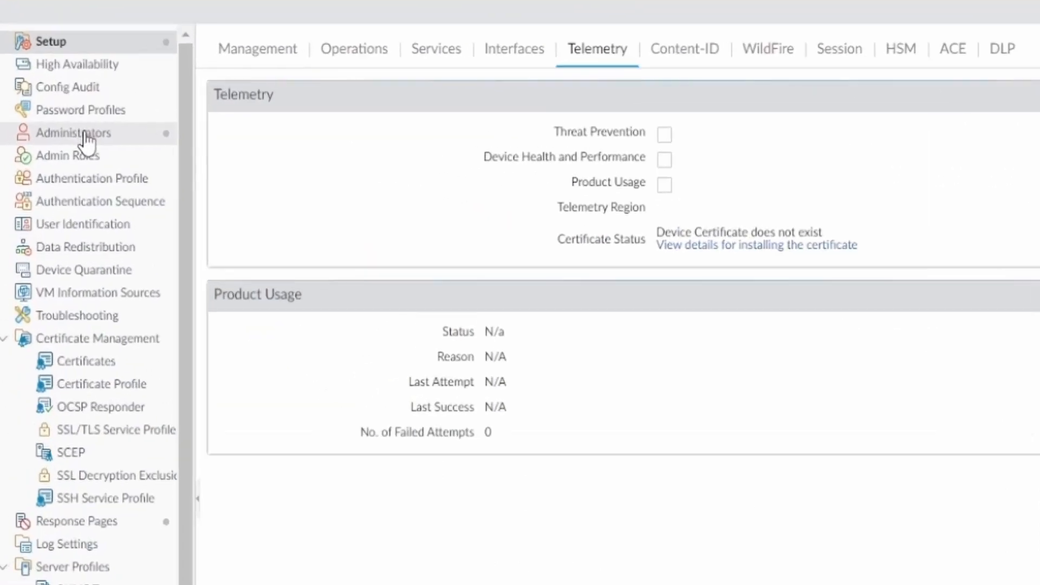
pyautogui.click(49, 113)
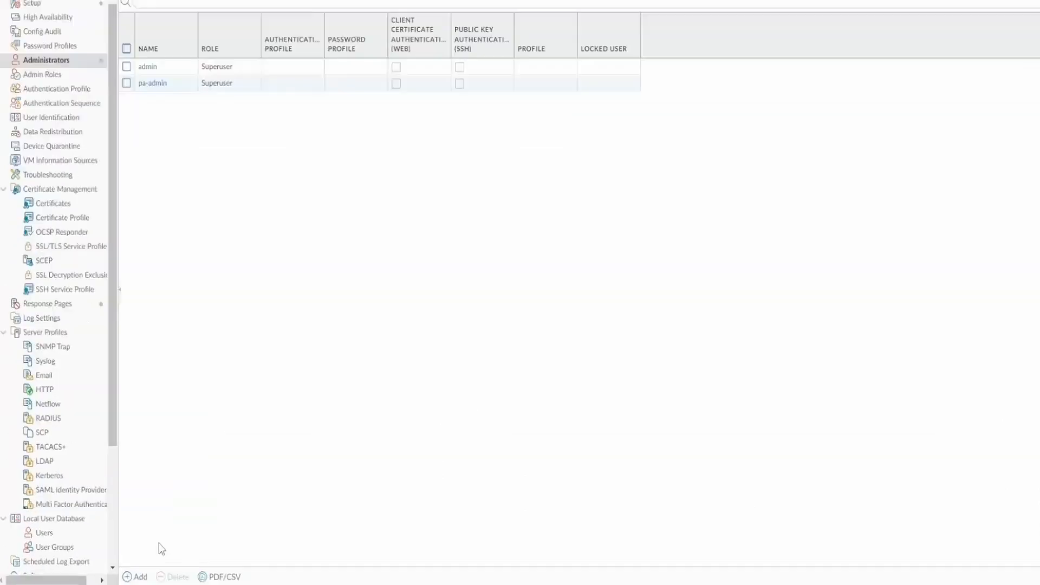
pyautogui.click(205, 575)
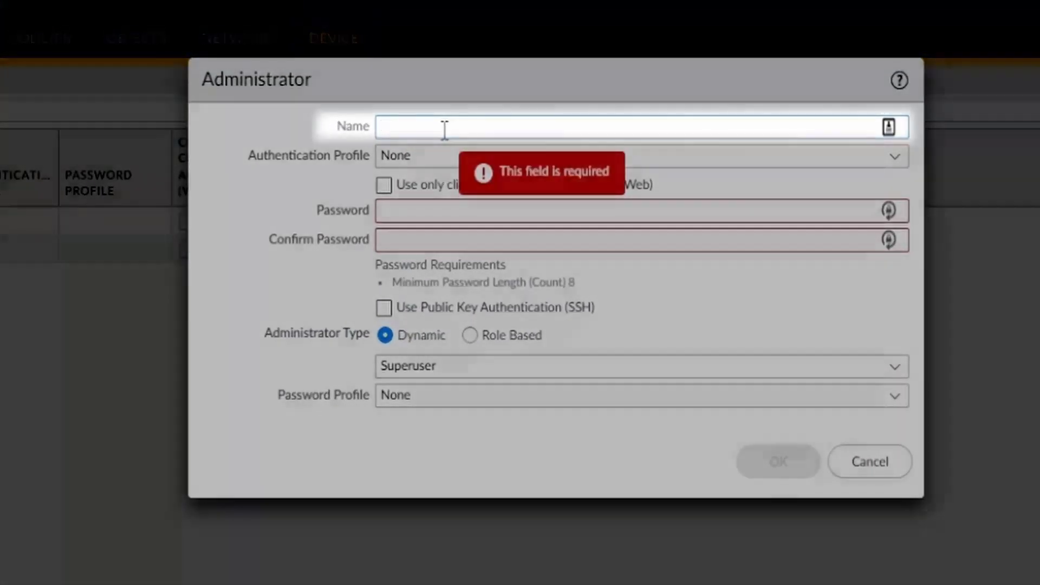
pyautogui.write('MyAdmin')
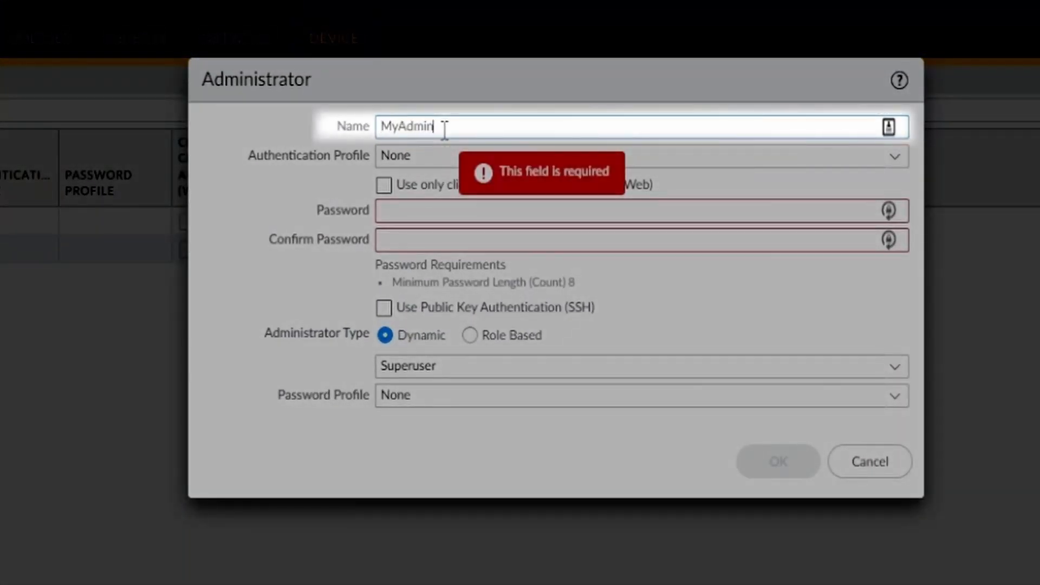
pyautogui.press('Left')
pyautogui.press('Left')
pyautogui.press('Left')
pyautogui.press('Left')
pyautogui.press('Left')
pyautogui.write('New')
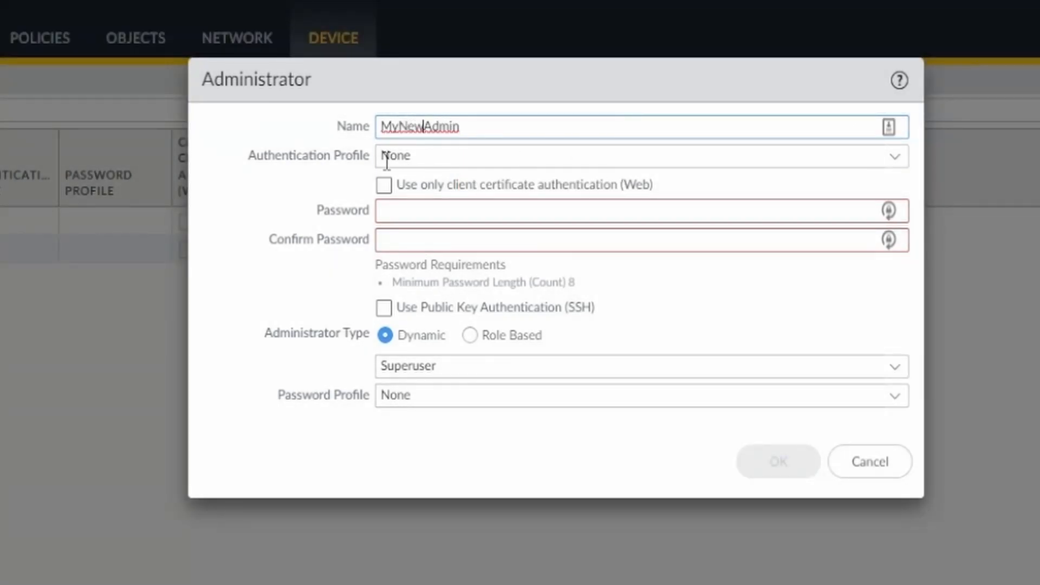
# Keep the authentication profile at None, then enter and confirm the new administrator's password.
pyautogui.click(897, 160)
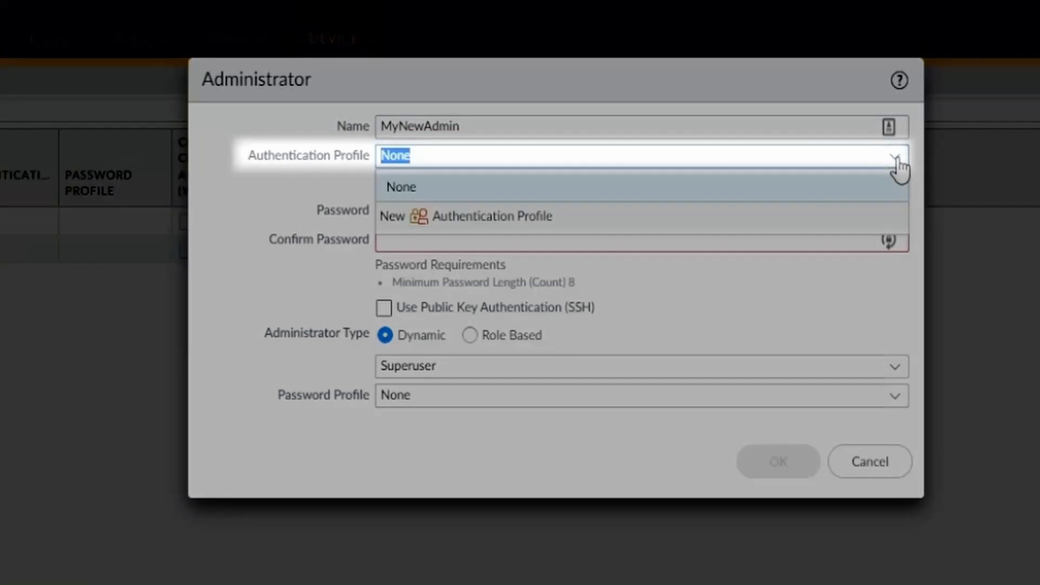
pyautogui.click(899, 163)
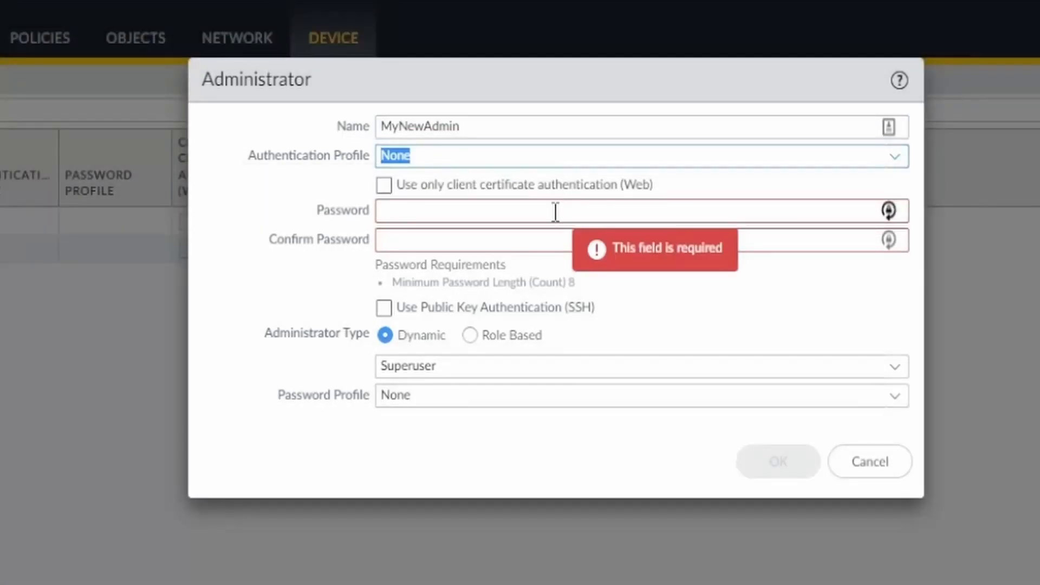
pyautogui.click(556, 211)
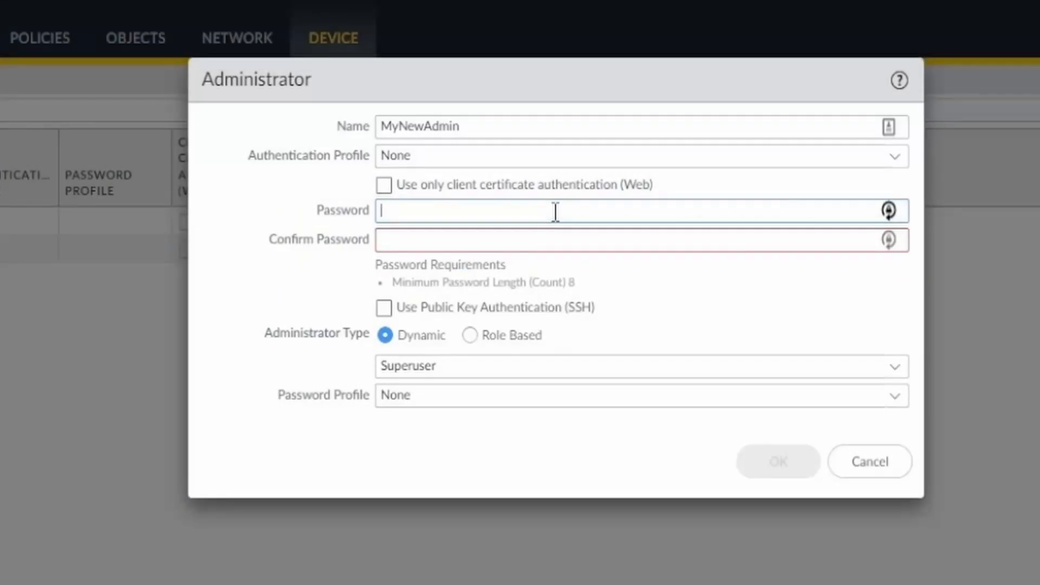
pyautogui.write('••••••••')
pyautogui.press('Tab')
pyautogui.write('••••••••')
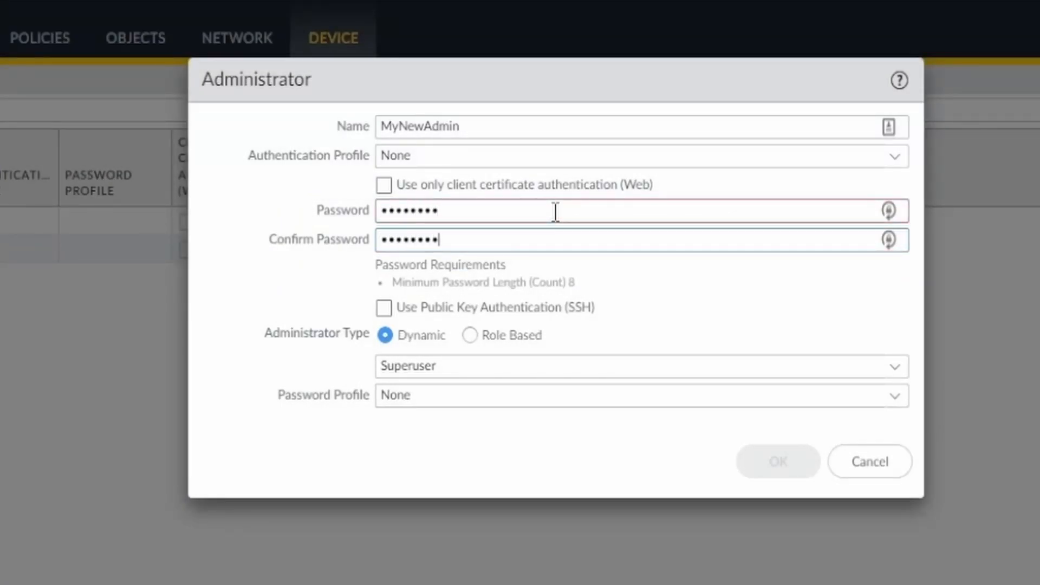
pyautogui.moveTo(590, 284); pyautogui.dragTo(383, 288)
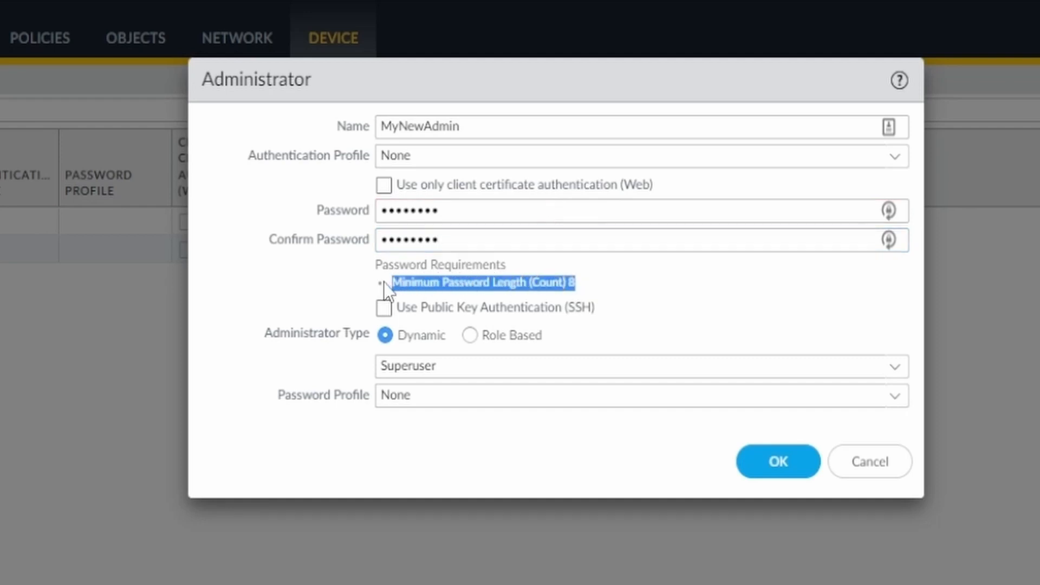
pyautogui.click(622, 285)
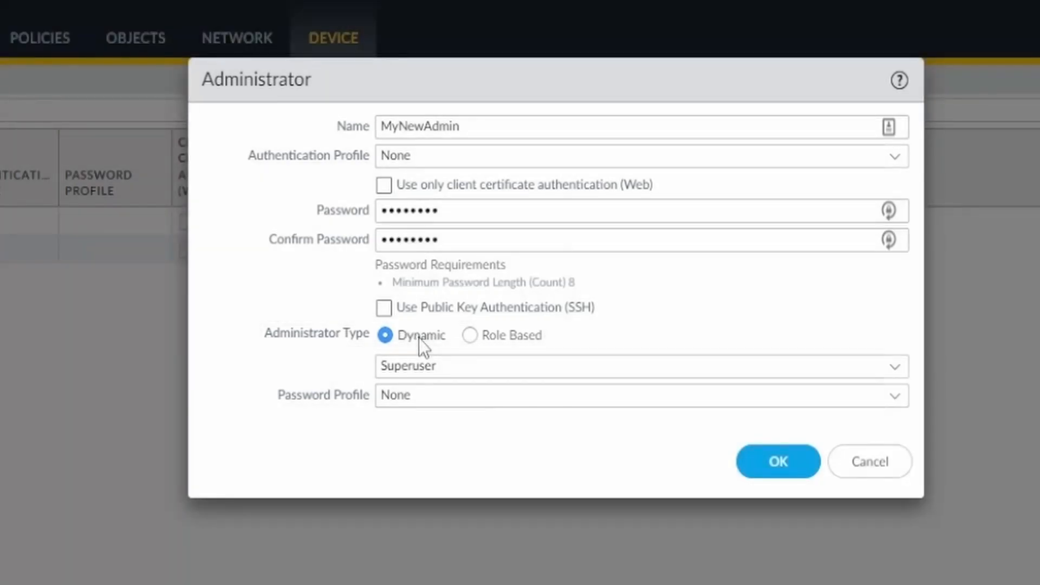
# Examine the dynamic roles and the role-based profiles available, keeping the administrator type Dynamic with the Superuser role.
pyautogui.click(895, 369)
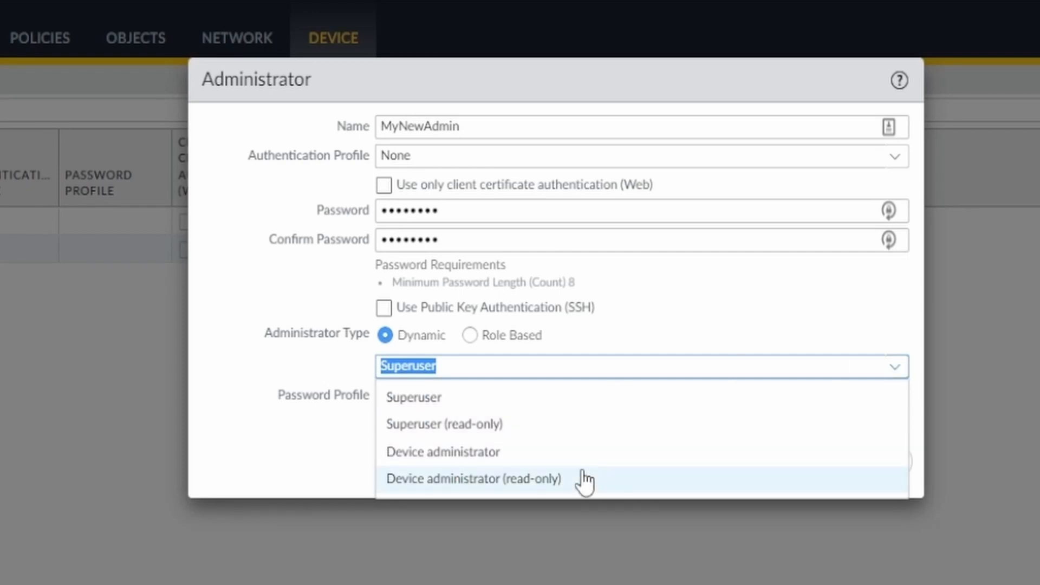
pyautogui.click(465, 406)
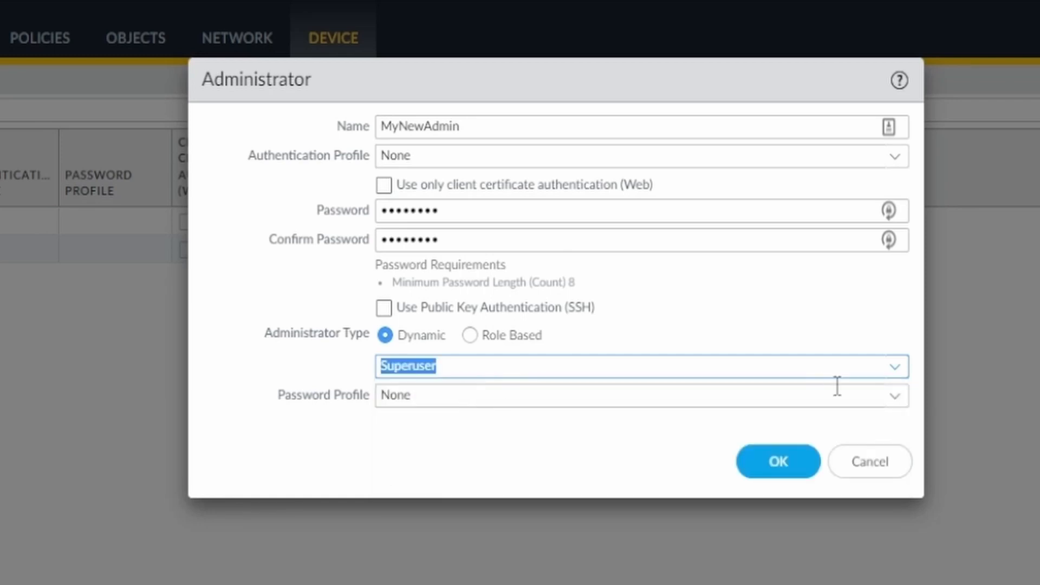
pyautogui.click(895, 367)
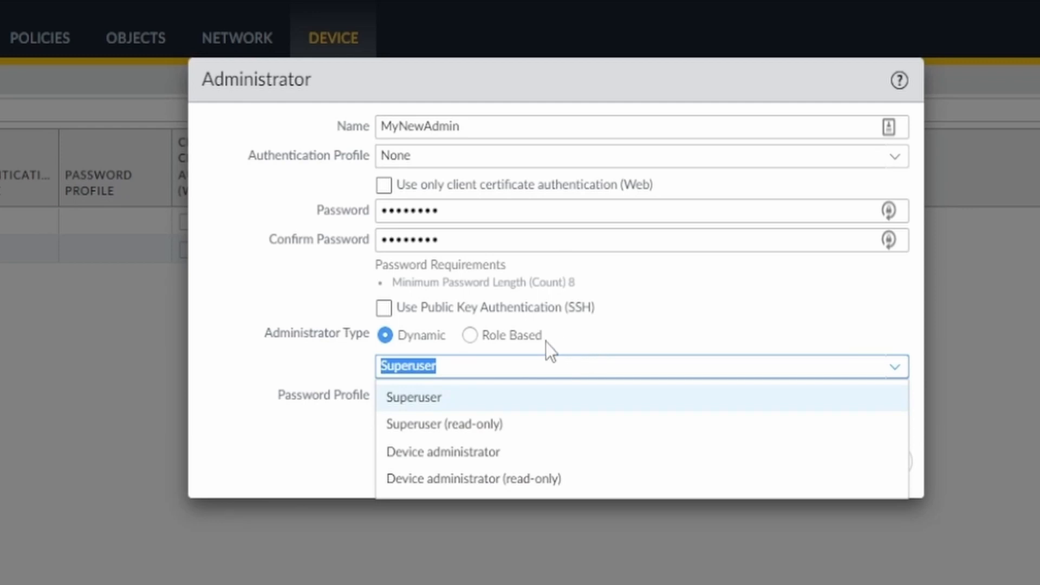
pyautogui.click(561, 337)
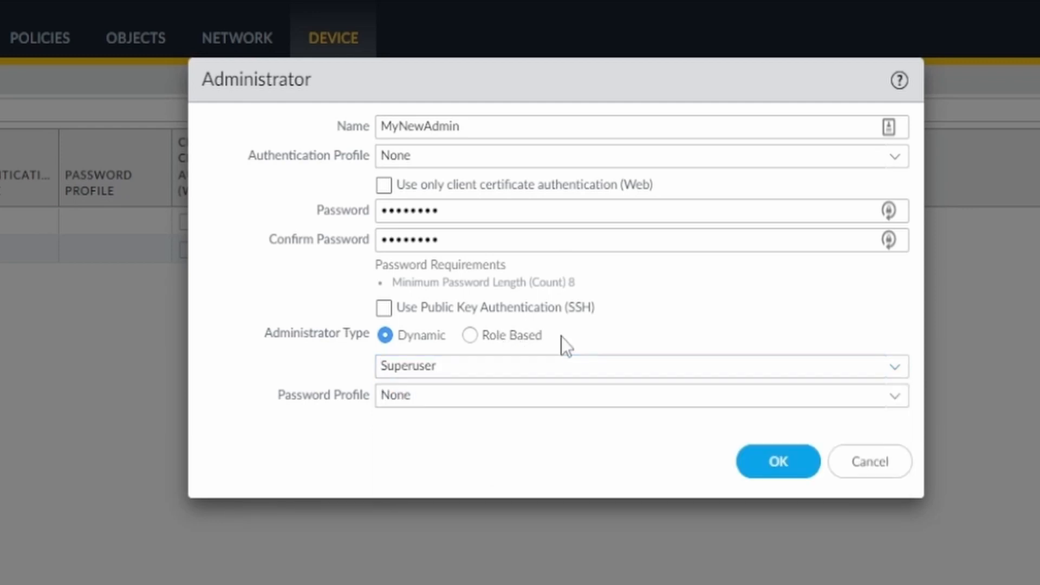
pyautogui.click(470, 336)
pyautogui.click(894, 367)
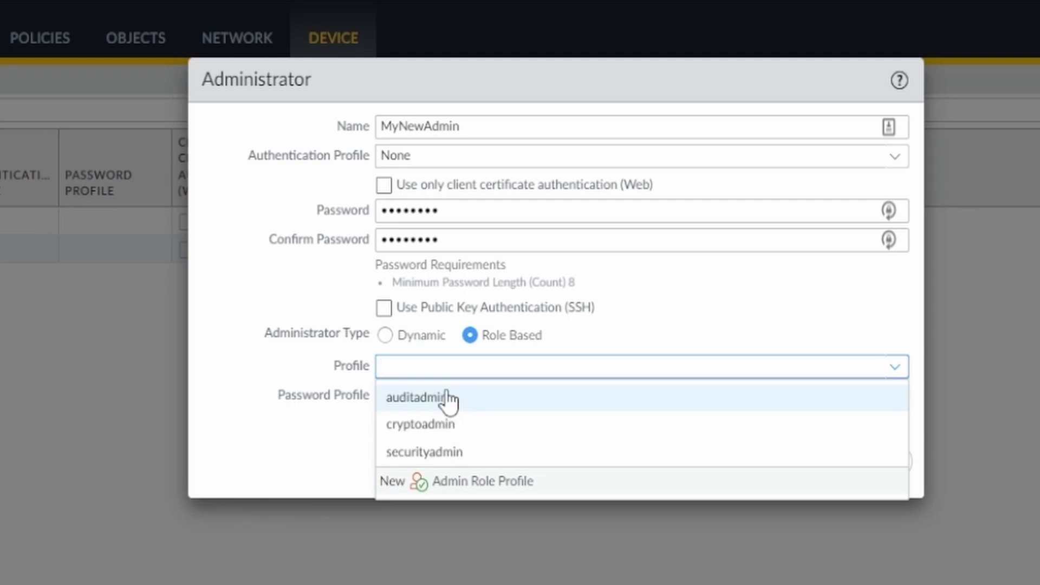
pyautogui.click(385, 335)
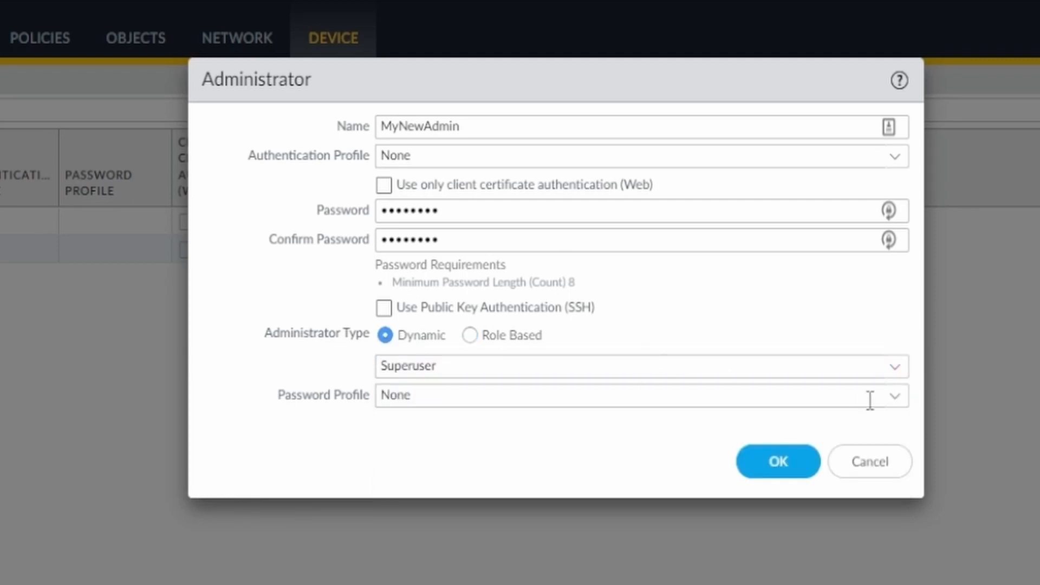
# Assign a new password profile named MyProfile with a required password change period of 180 days, and save the administrator.
pyautogui.click(897, 400)
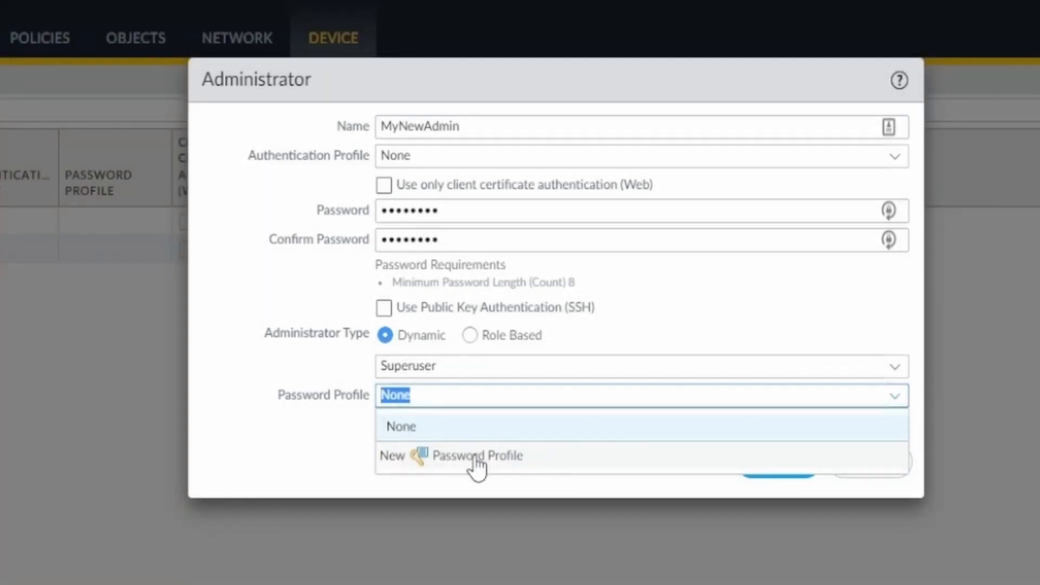
pyautogui.click(477, 458)
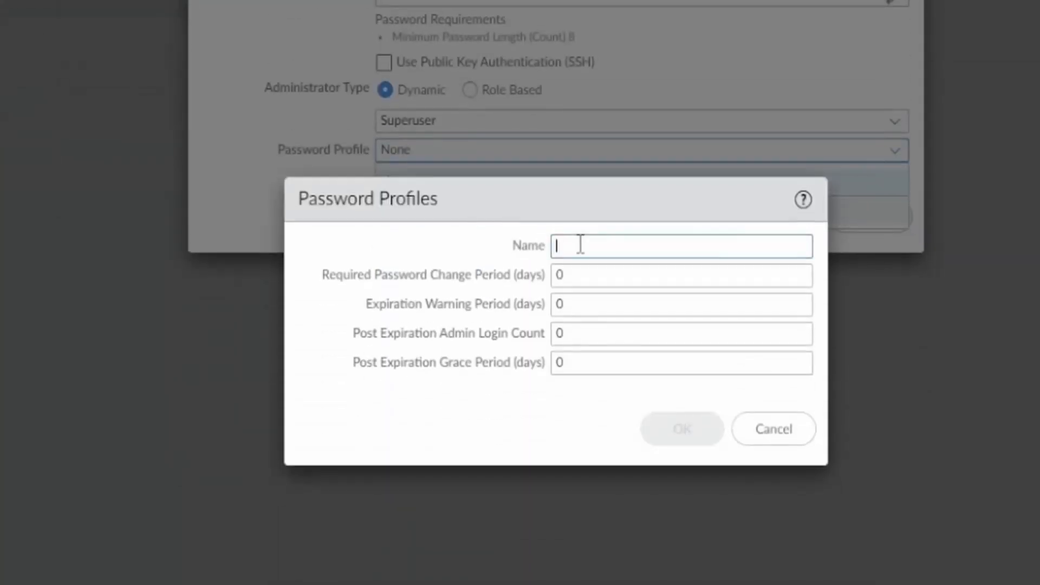
pyautogui.write('My')
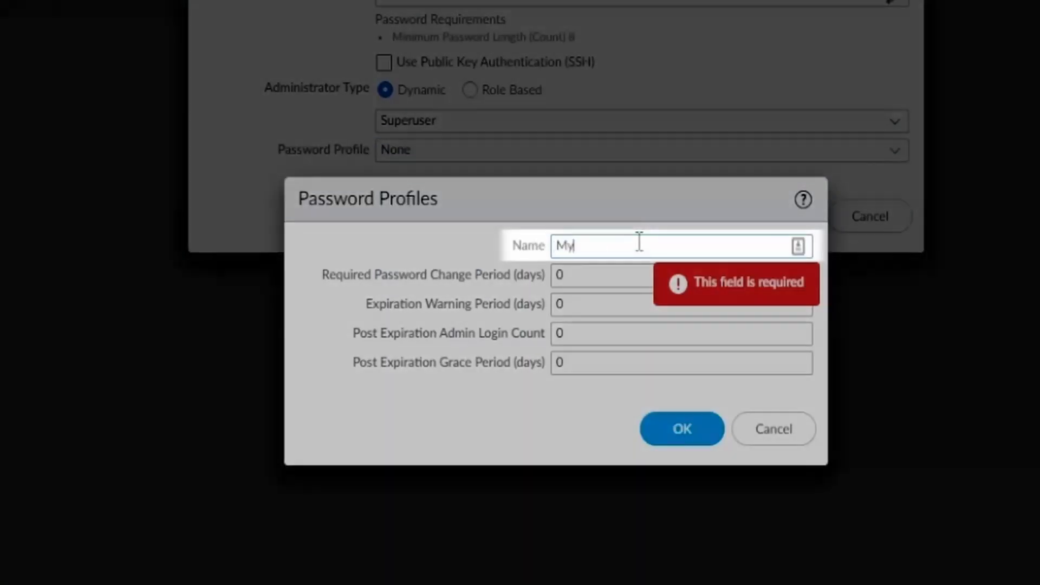
pyautogui.write('Profile')
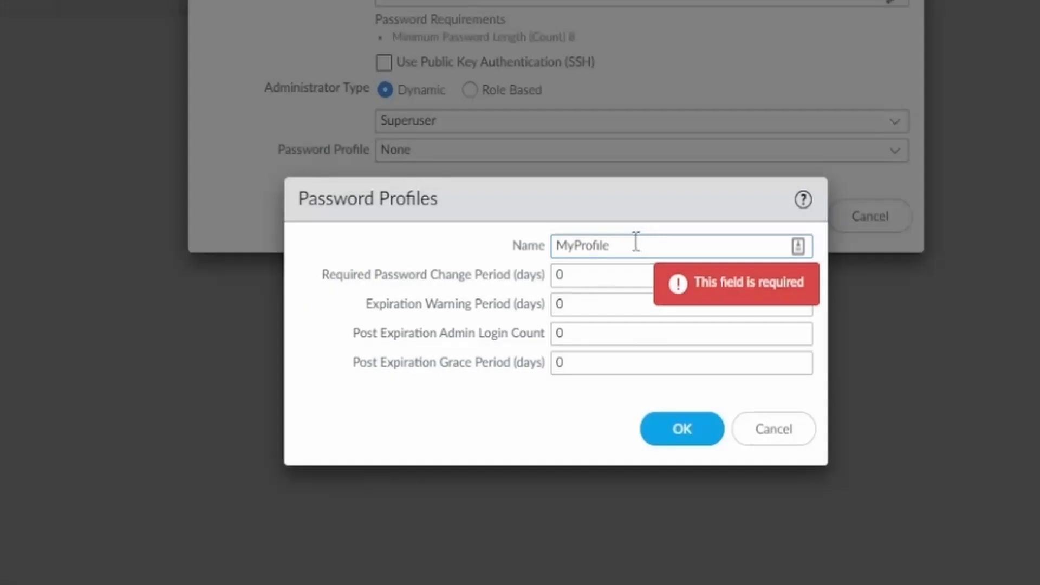
pyautogui.press('Tab')
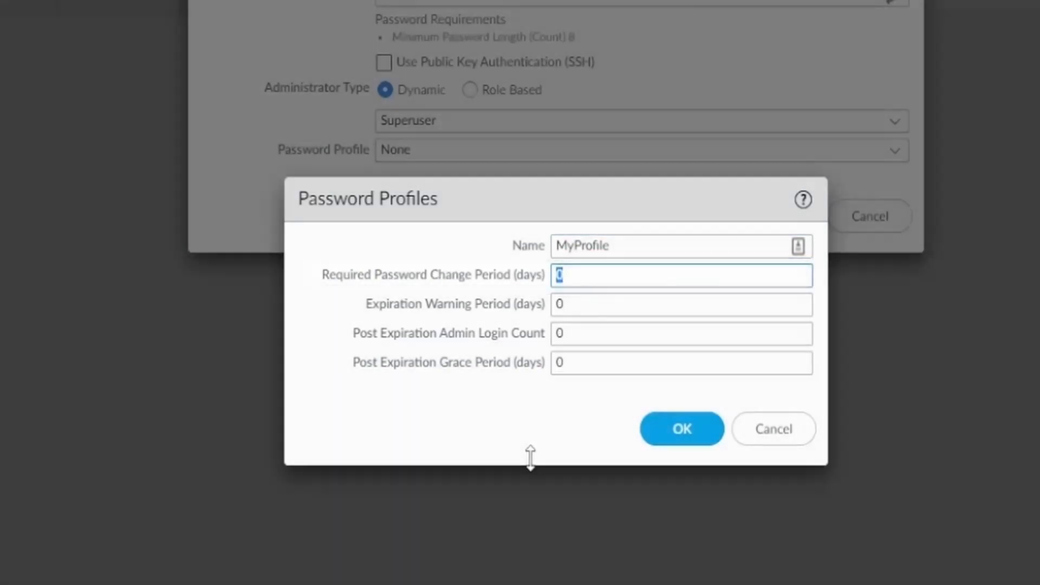
pyautogui.write('180')
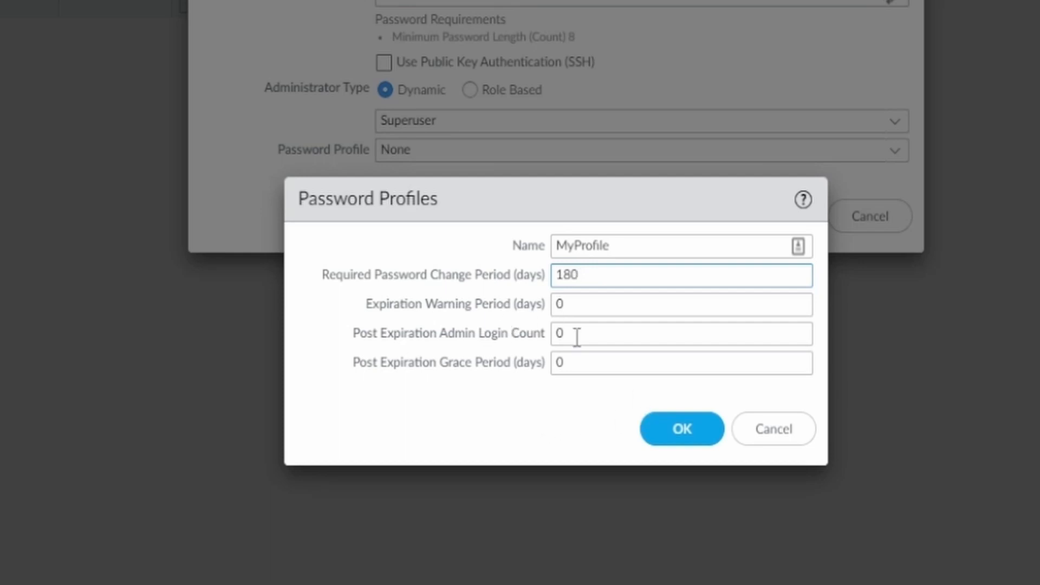
pyautogui.click(684, 433)
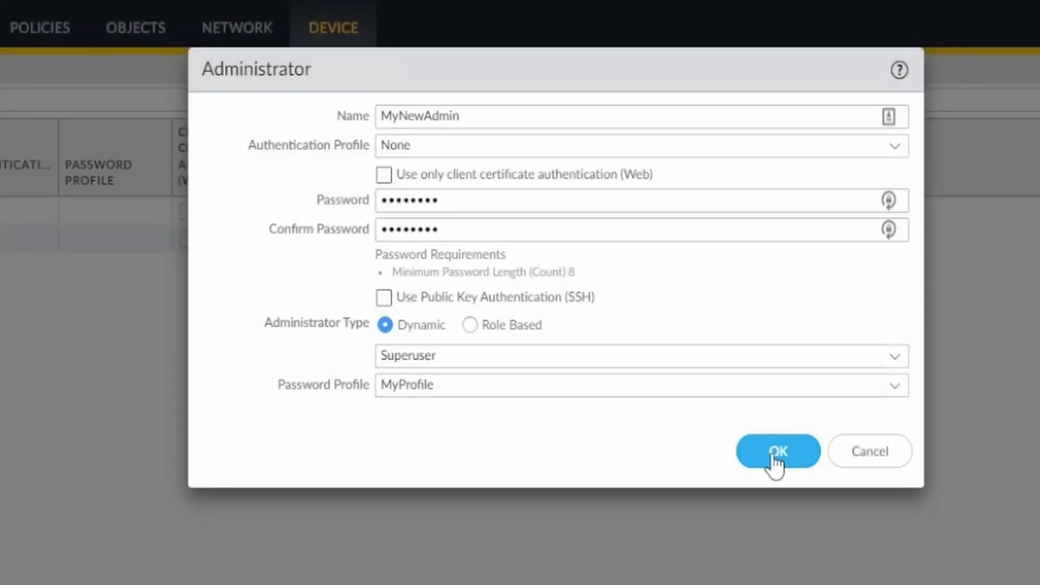
pyautogui.click(776, 456)
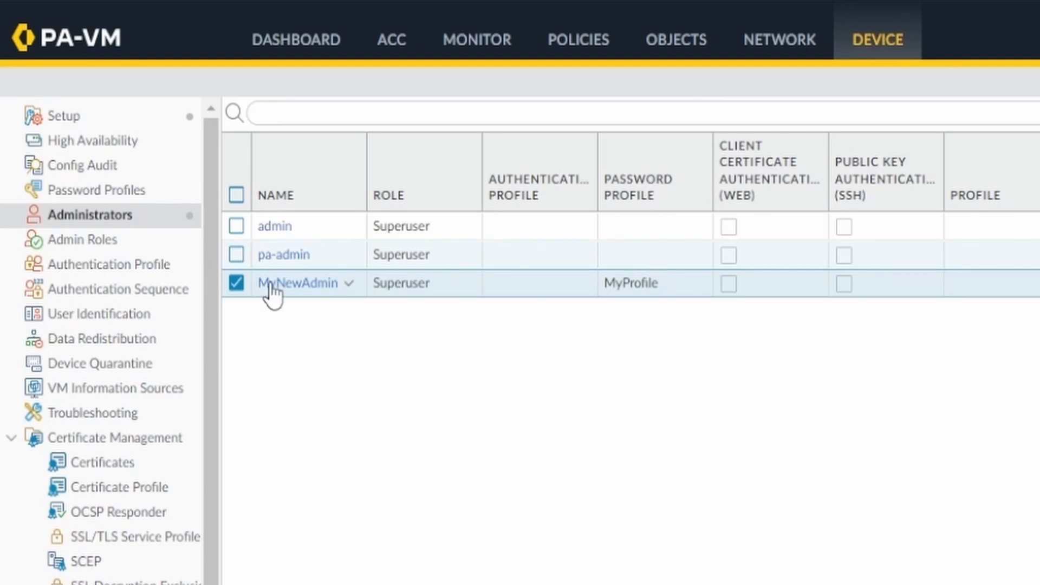
# Check the password profiles, the administrators list and the traffic logs.
pyautogui.click(153, 191)
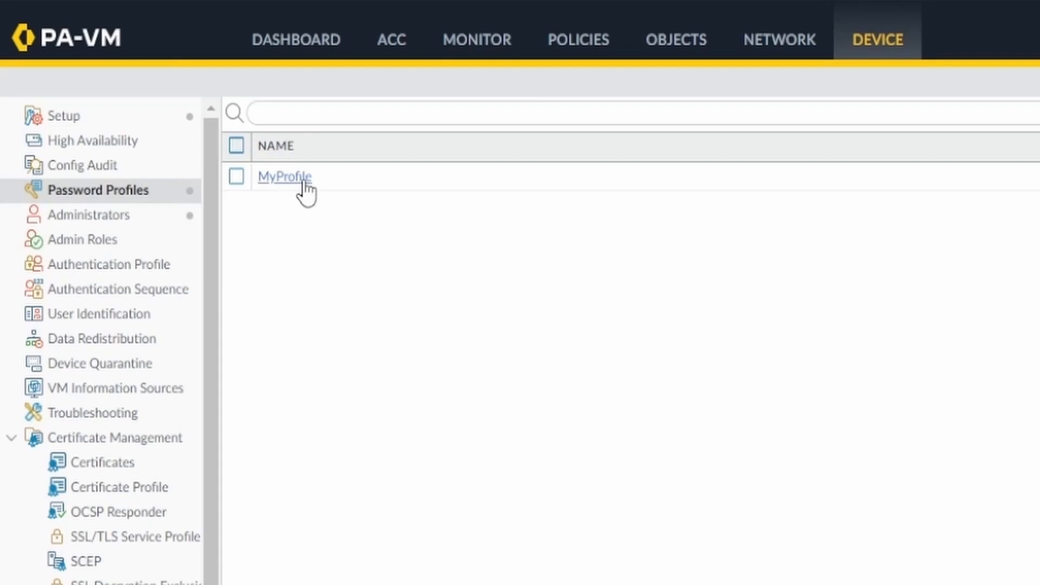
pyautogui.click(105, 219)
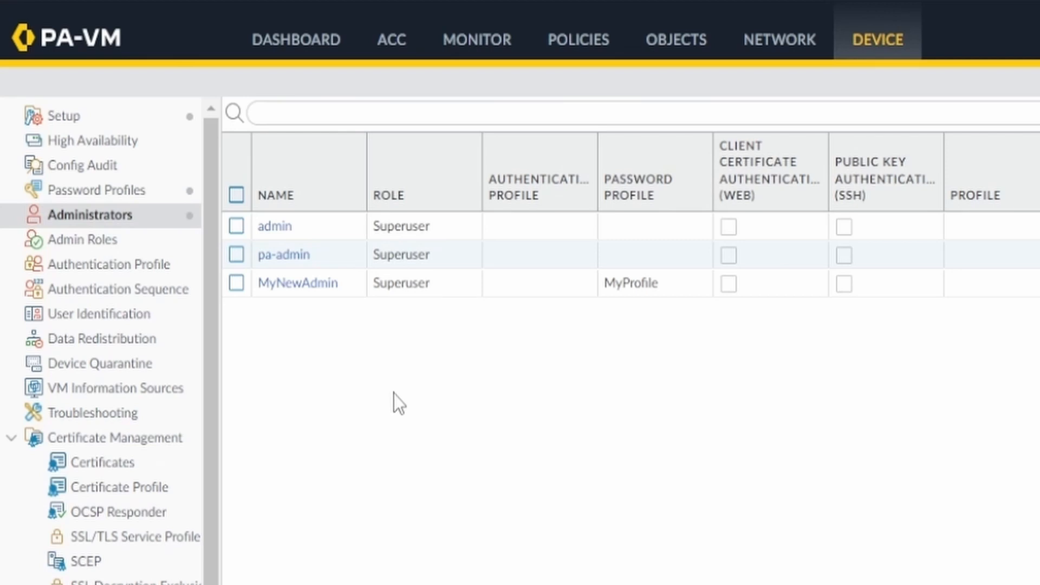
pyautogui.click(482, 47)
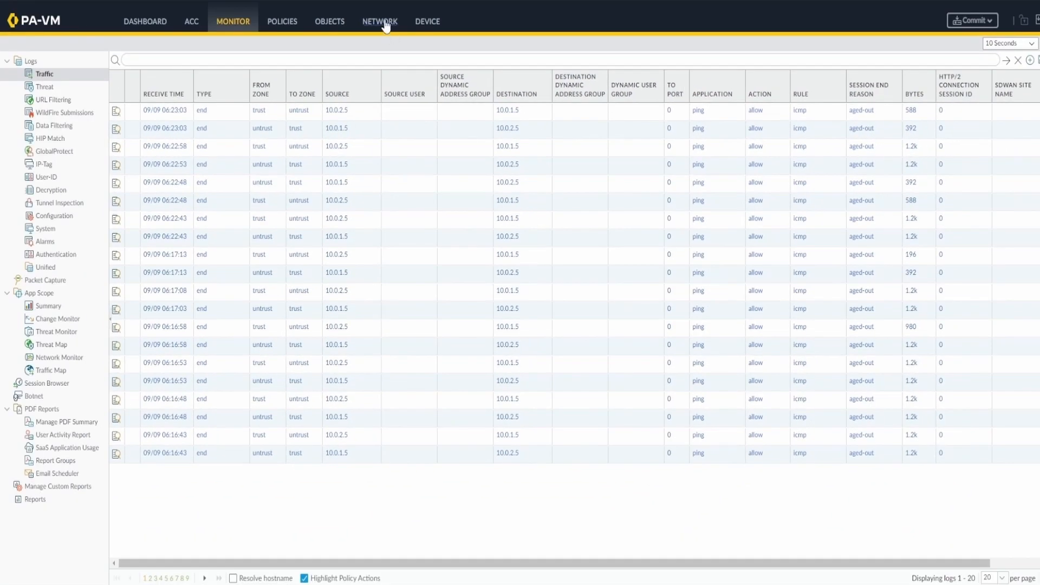
# Start a new admin role profile for the device and name it MyOperator.
pyautogui.click(416, 26)
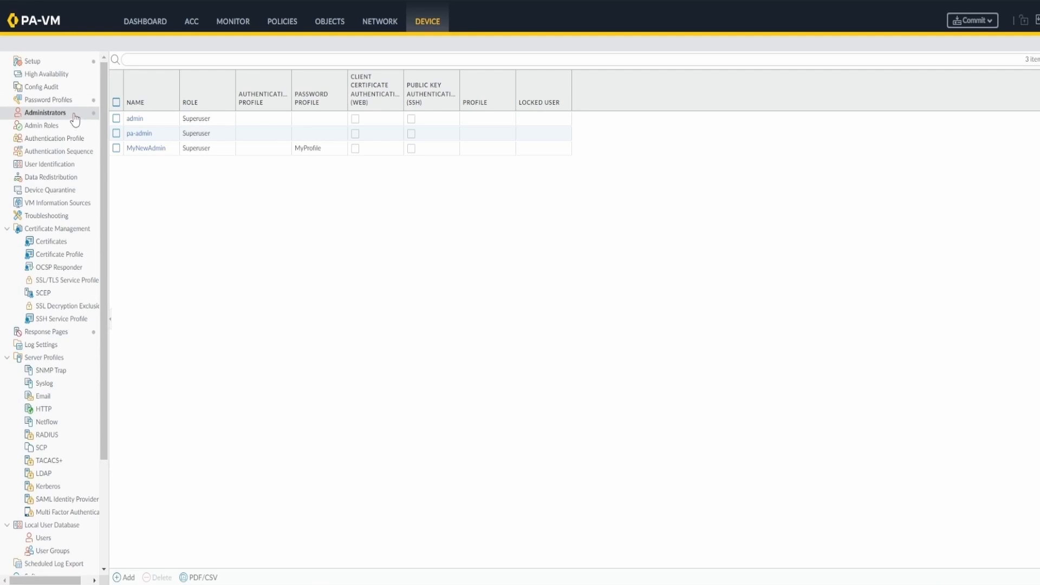
pyautogui.click(61, 126)
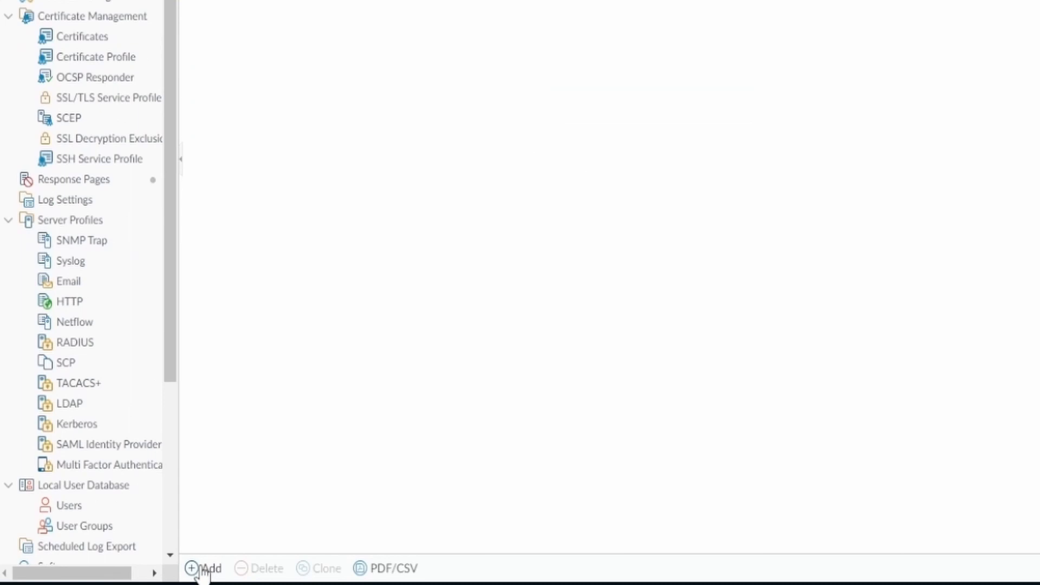
pyautogui.click(202, 570)
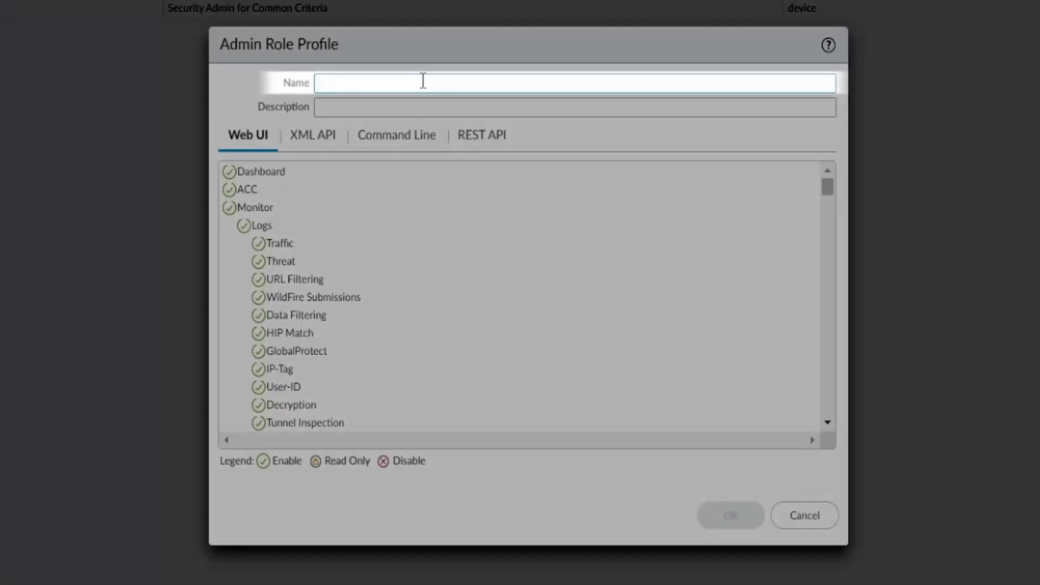
pyautogui.moveTo(424, 81)
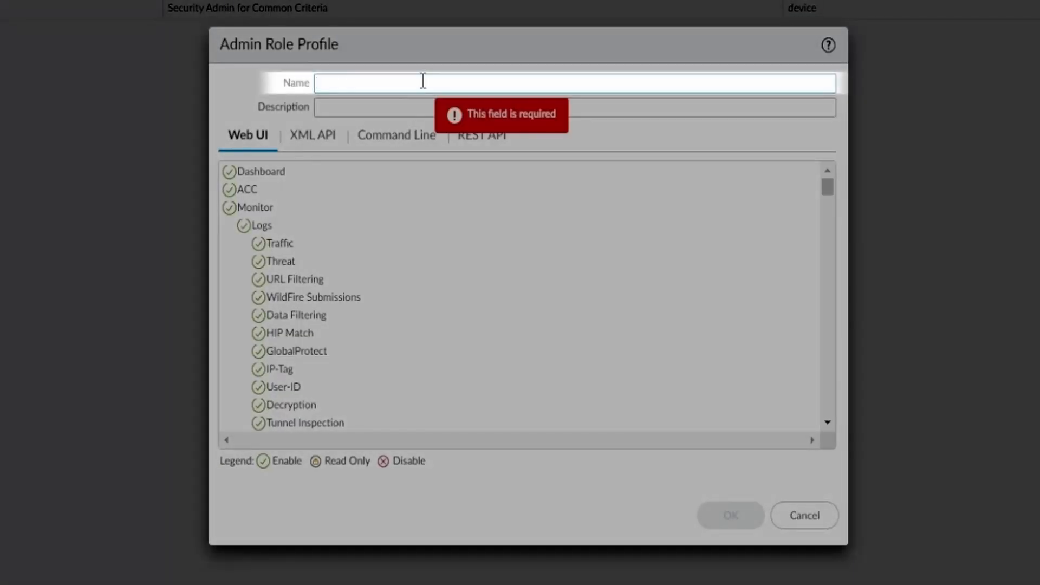
pyautogui.write('MyOperator')
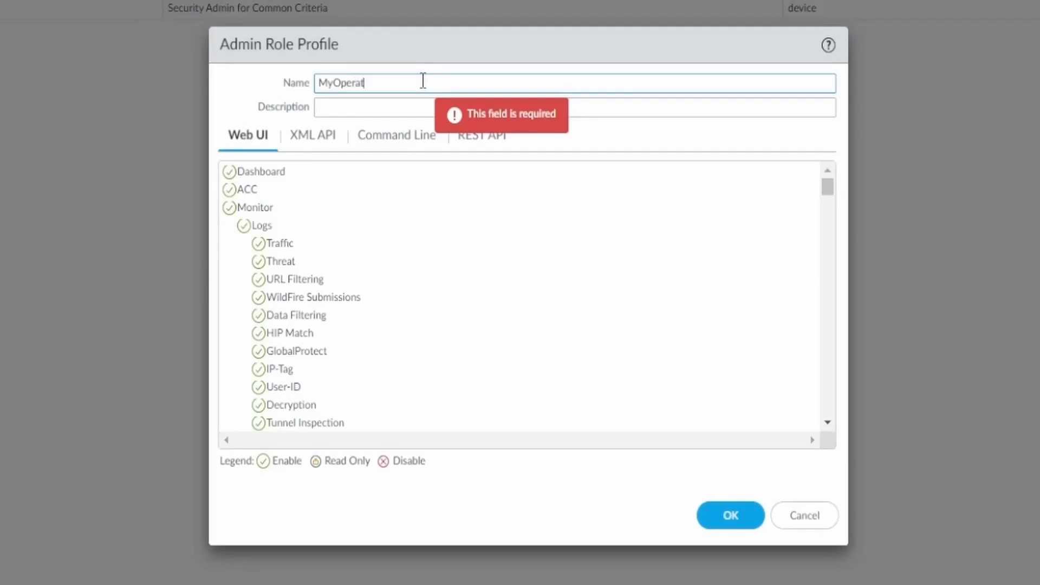
# Disable Web UI access to Dashboard, ACC and every log type from Threat through Tunnel Inspection.
pyautogui.click(230, 172)
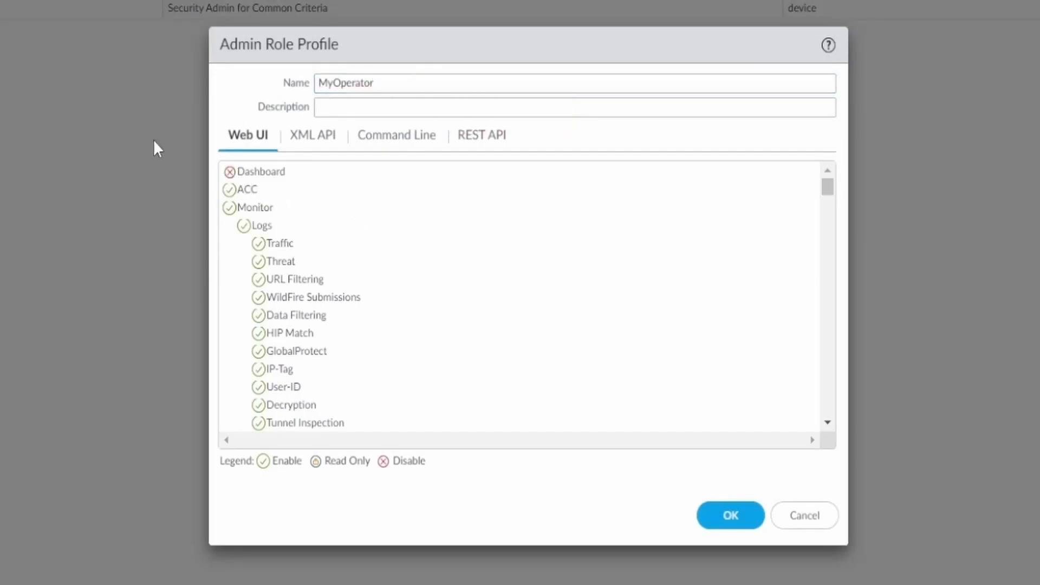
pyautogui.click(230, 190)
pyautogui.click(282, 265)
pyautogui.click(287, 316)
pyautogui.click(282, 298)
pyautogui.click(279, 281)
pyautogui.click(279, 333)
pyautogui.click(279, 352)
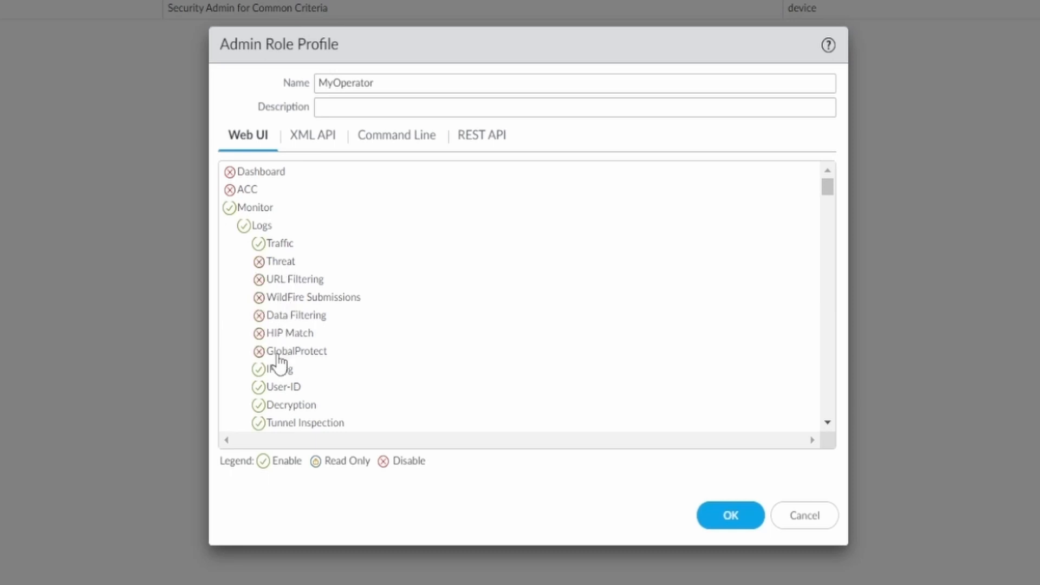
pyautogui.click(279, 370)
pyautogui.click(279, 387)
pyautogui.click(279, 405)
pyautogui.click(279, 424)
# Disable access to the Configuration, System, Alarms and Authentication logs.
pyautogui.scroll(-3, 363, 379)
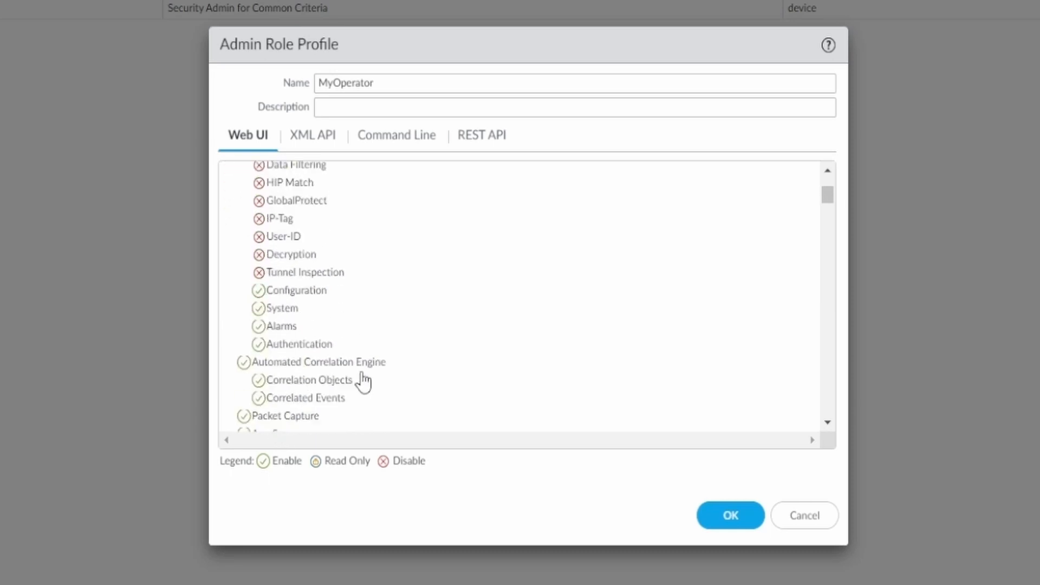
pyautogui.scroll(-3, 363, 382)
pyautogui.scroll(2, 309, 262)
pyautogui.click(273, 241)
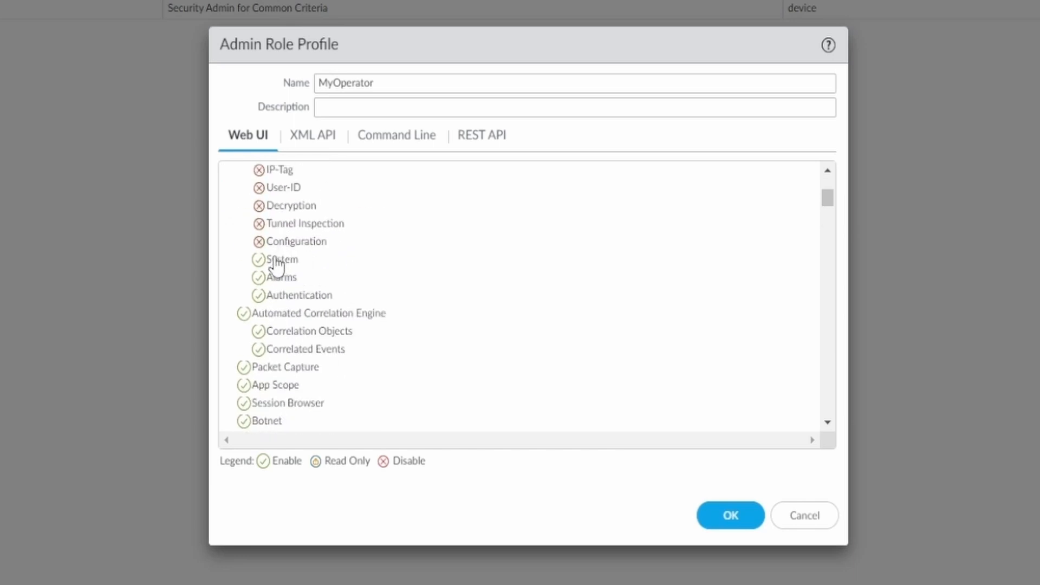
pyautogui.click(277, 262)
pyautogui.click(278, 278)
pyautogui.click(280, 296)
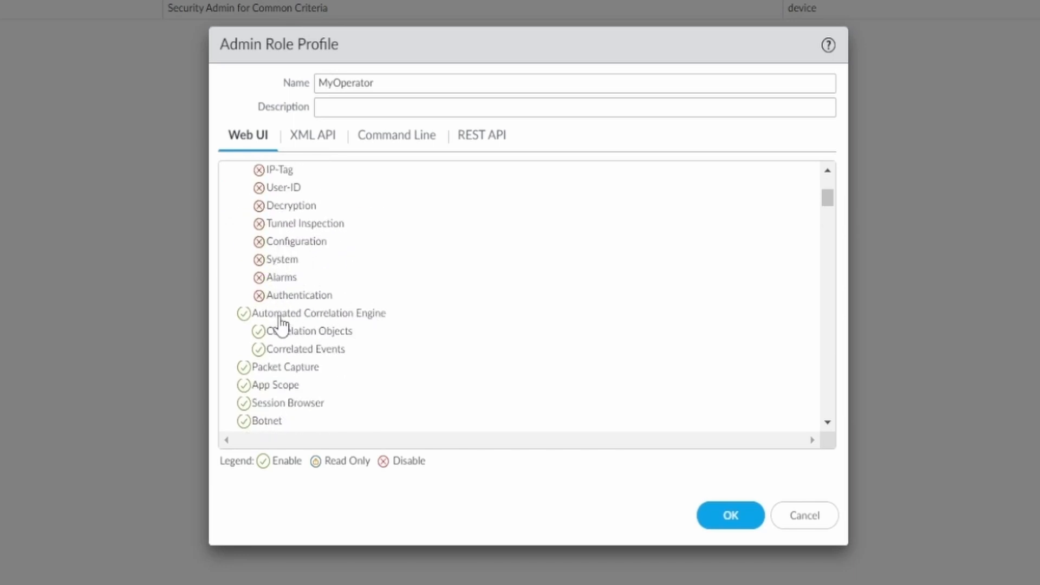
# Disable Automated Correlation Engine, Packet Capture, App Scope, Session Browser, Botnet, PDF Reports and Manage Custom Reports under Monitor.
pyautogui.click(280, 316)
pyautogui.click(263, 333)
pyautogui.click(260, 350)
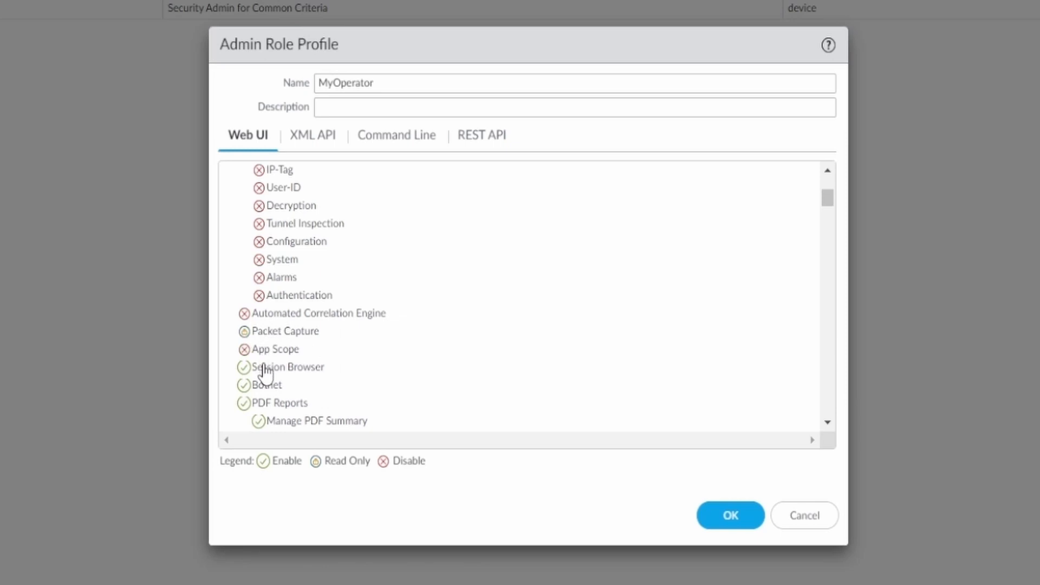
pyautogui.click(266, 369)
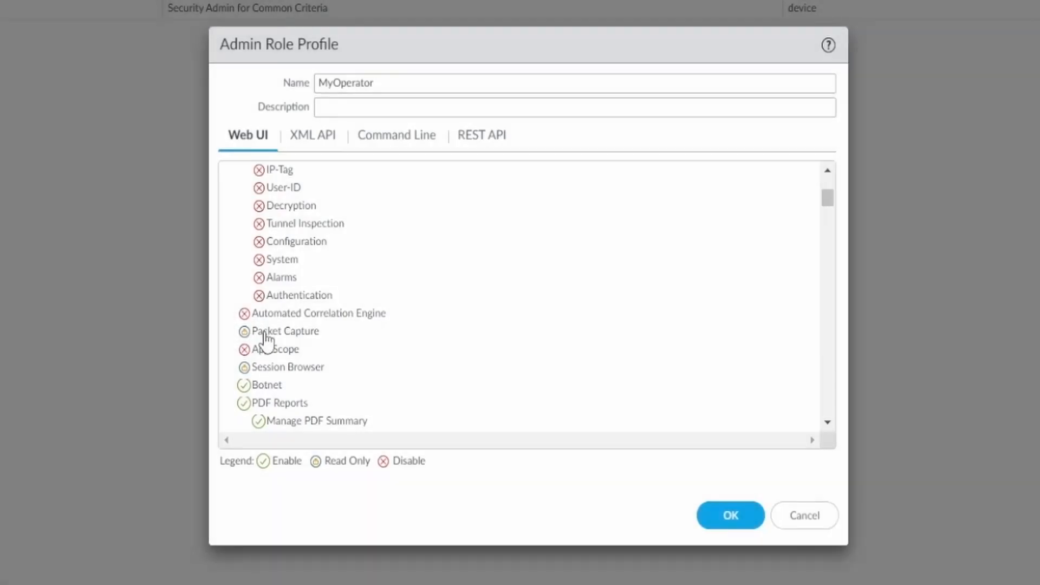
pyautogui.click(265, 314)
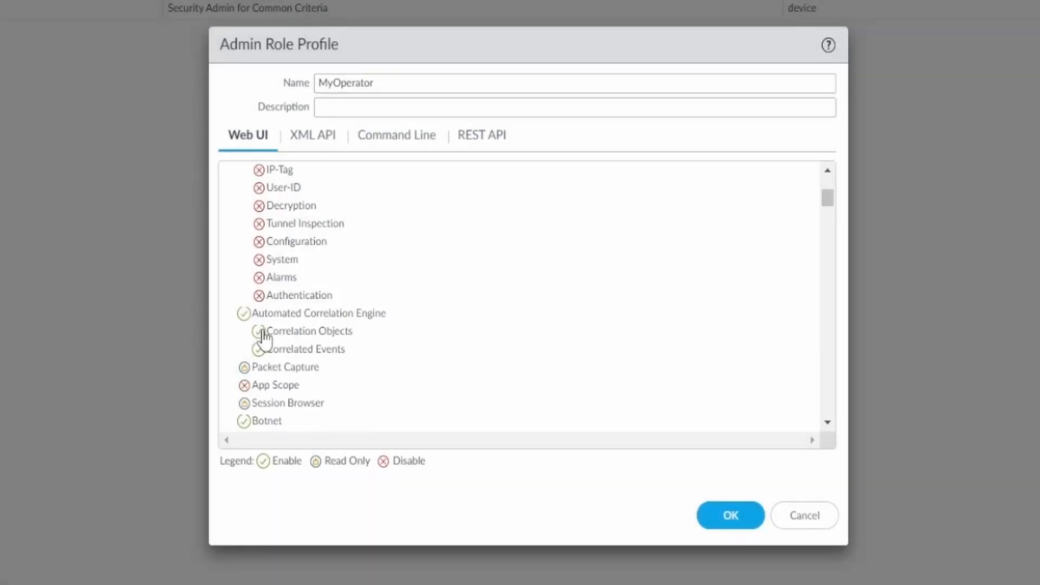
pyautogui.click(269, 315)
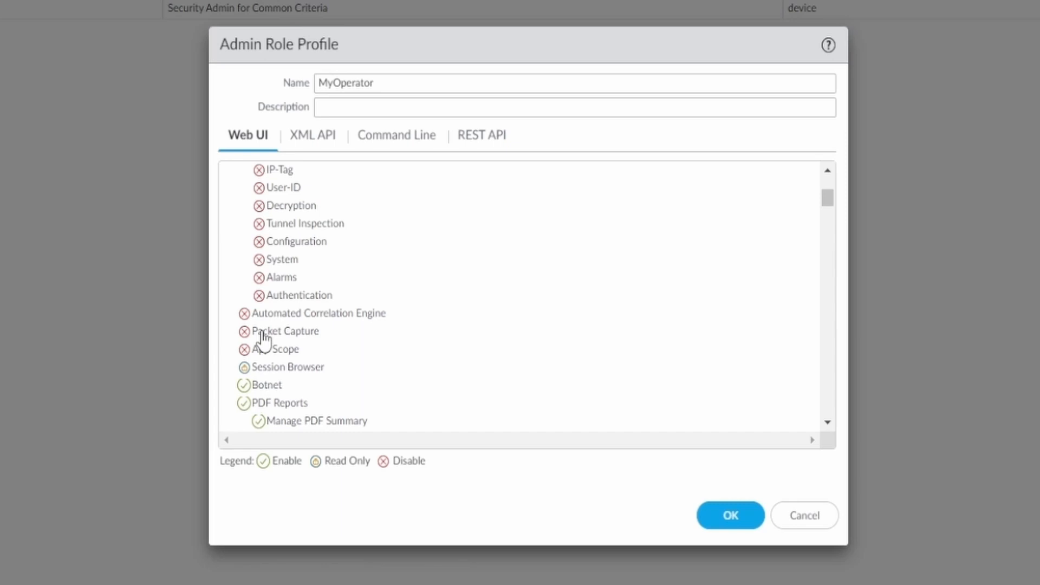
pyautogui.click(265, 385)
pyautogui.click(265, 403)
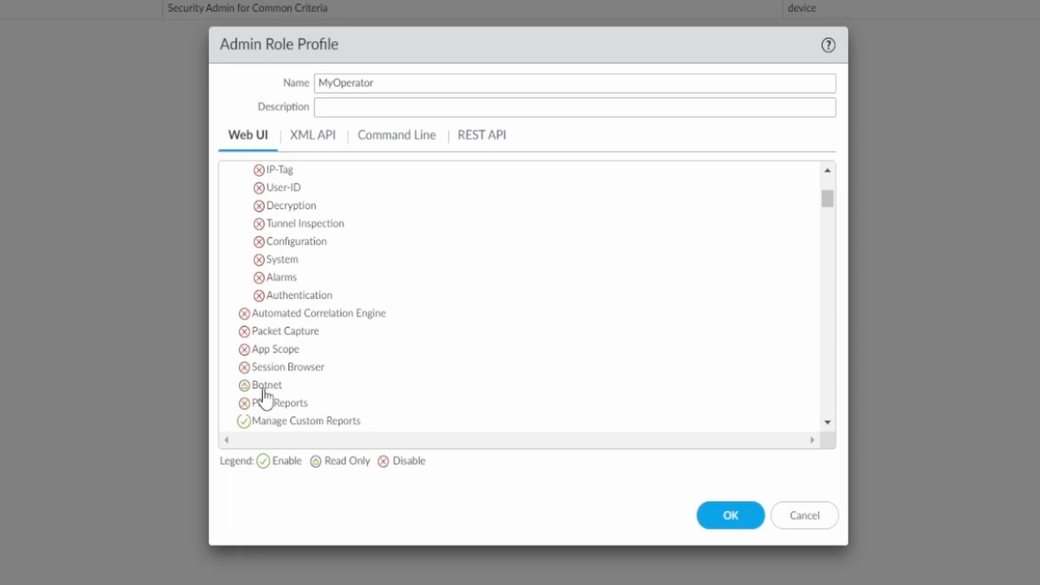
pyautogui.click(264, 422)
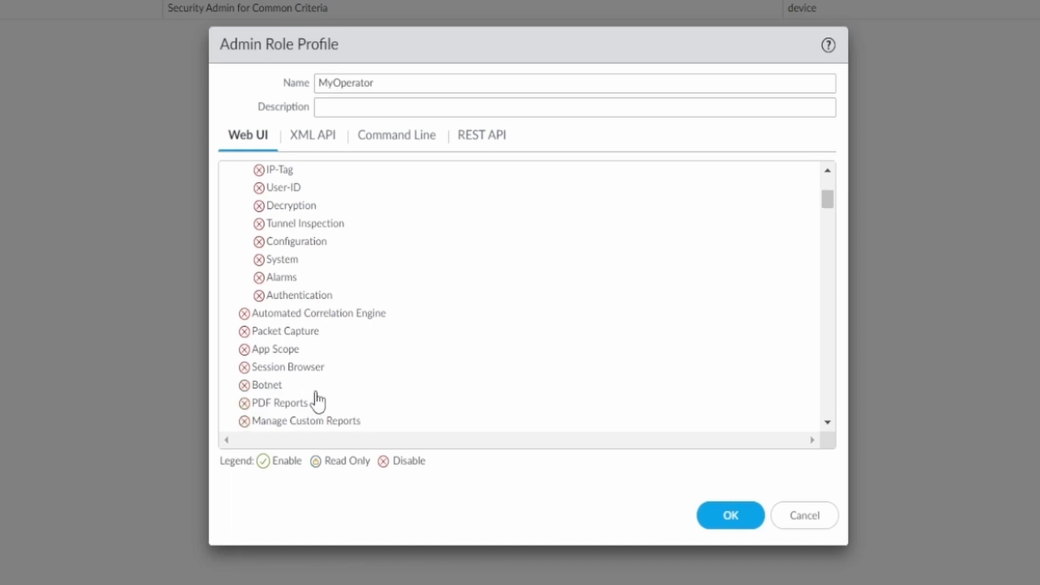
# Keep Manage Custom Reports disabled and disable viewing of scheduled custom reports and the predefined application, threat, URL filtering and traffic reports.
pyautogui.scroll(-3, 318, 399)
pyautogui.click(271, 328)
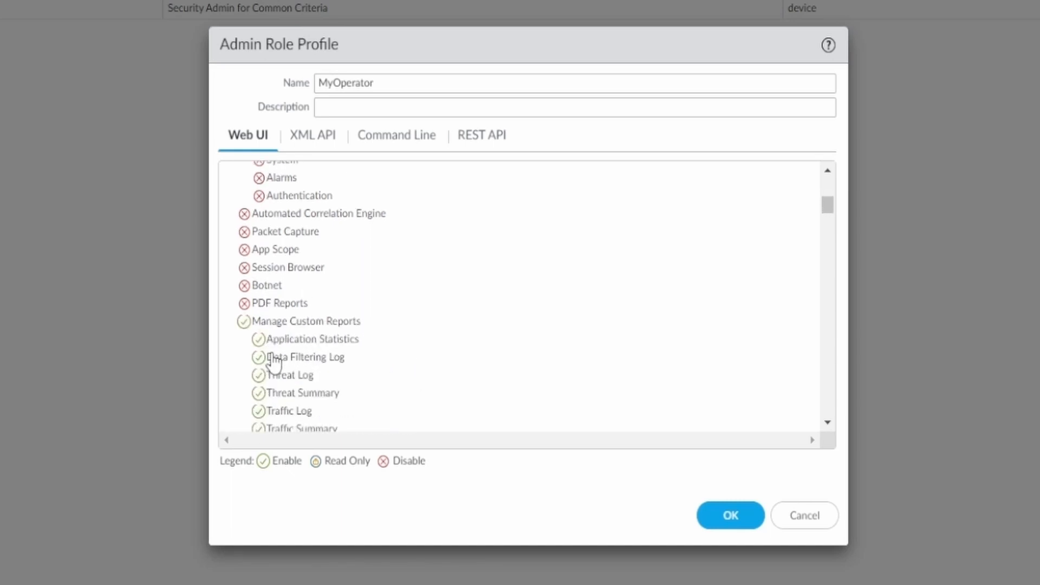
pyautogui.click(265, 327)
pyautogui.click(274, 341)
pyautogui.click(271, 358)
pyautogui.click(268, 375)
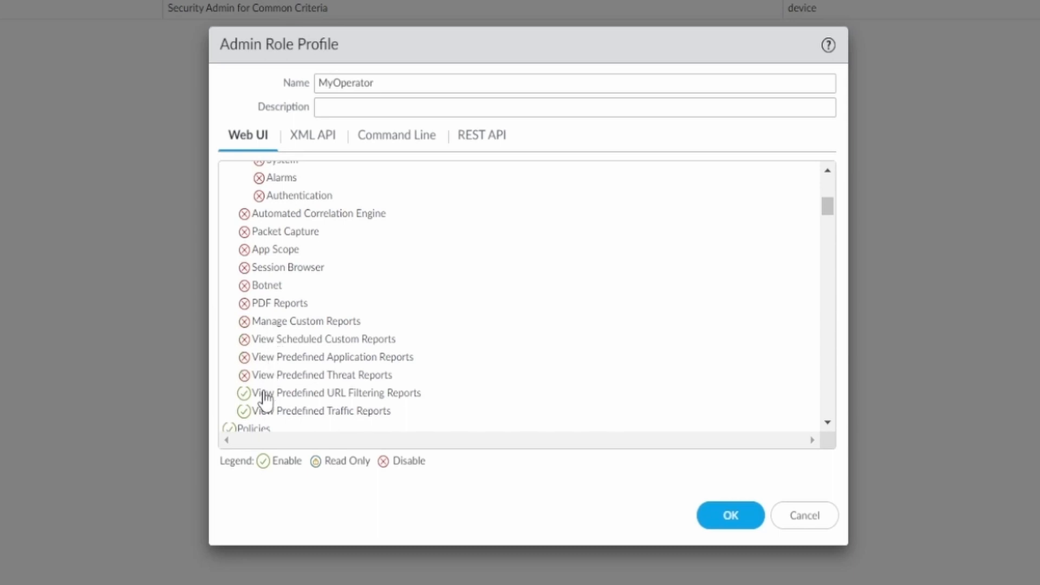
pyautogui.click(264, 393)
pyautogui.click(262, 413)
# Disable the Policies, Objects, Network, Device and Operations sections for the role.
pyautogui.scroll(-6, 316, 402)
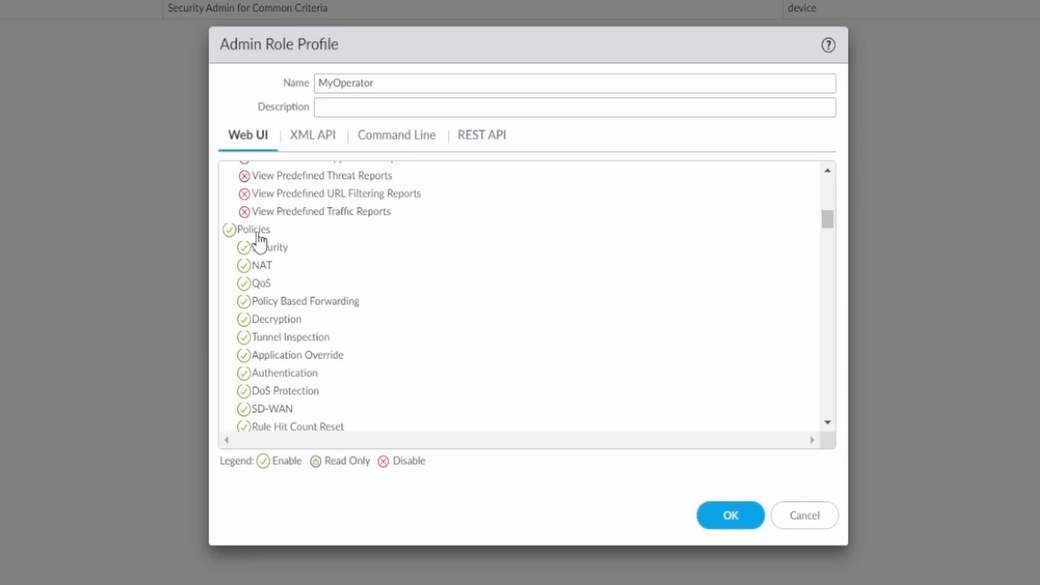
pyautogui.click(259, 236)
pyautogui.click(258, 250)
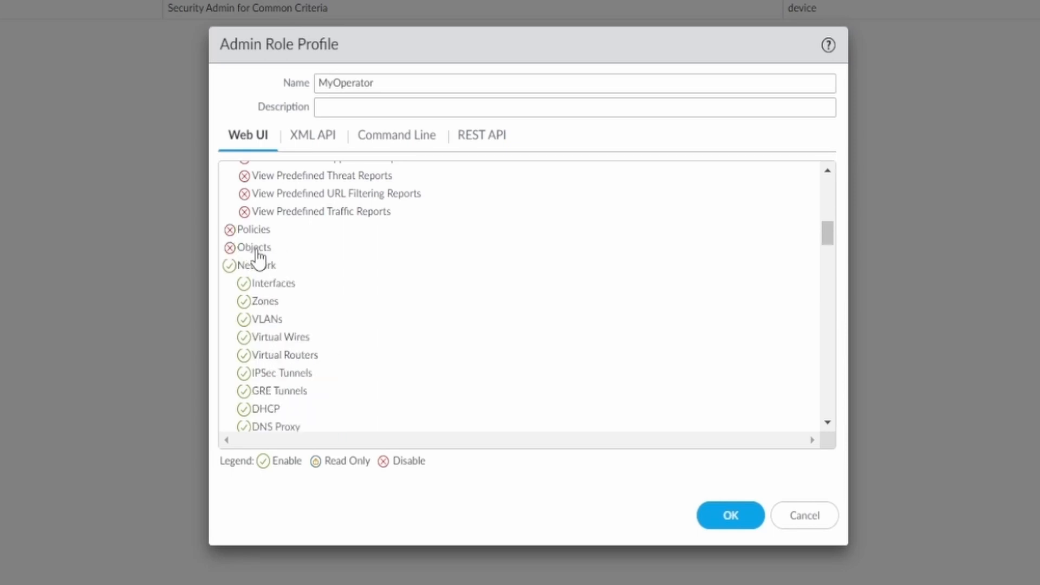
pyautogui.click(260, 271)
pyautogui.click(270, 288)
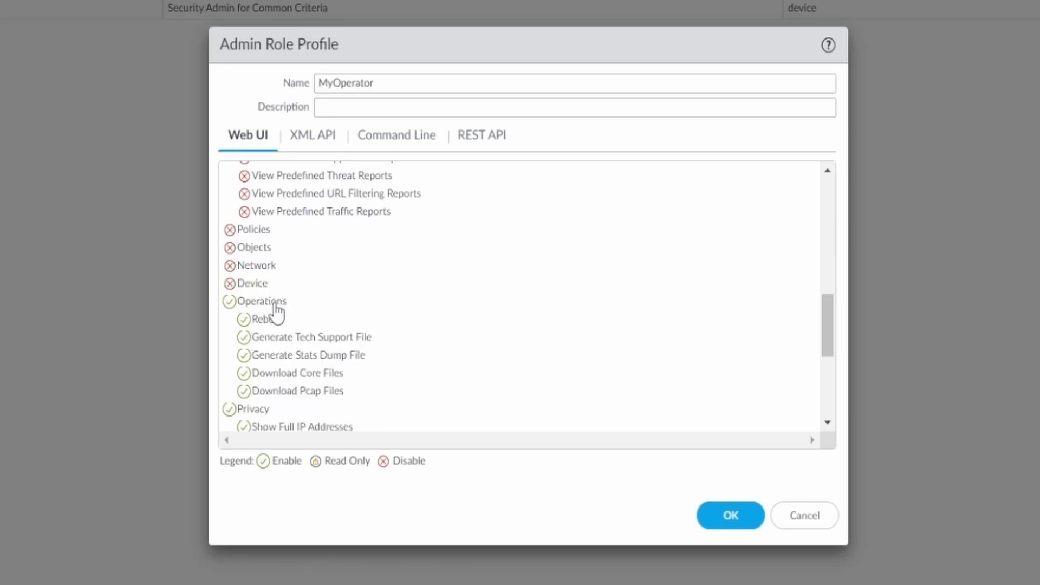
pyautogui.click(273, 304)
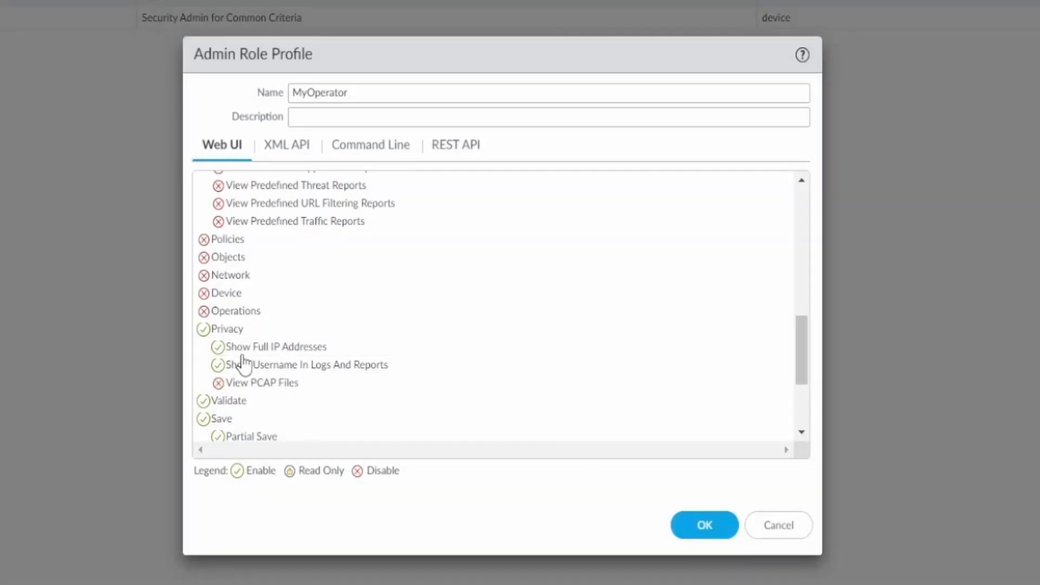
# Disable the Validate, Save, Commit, Tasks and Global permissions for the role.
pyautogui.click(227, 405)
pyautogui.click(227, 422)
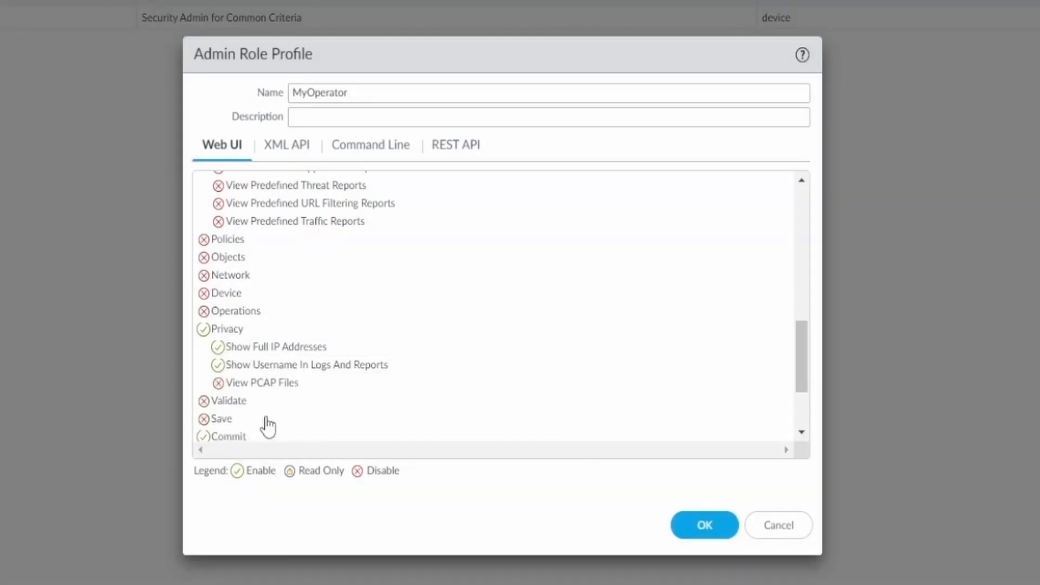
pyautogui.scroll(-2, 276, 420)
pyautogui.click(229, 341)
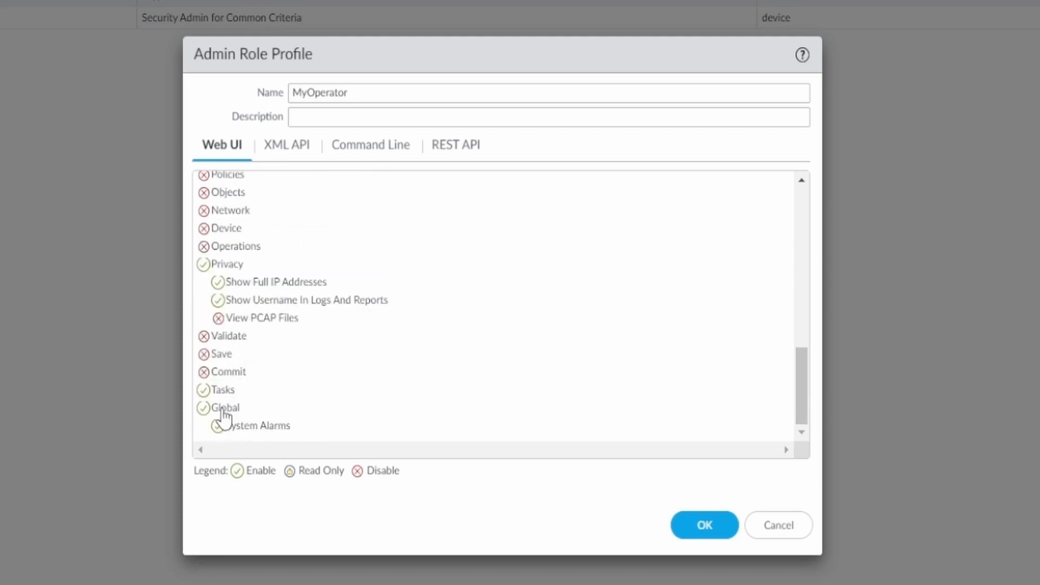
pyautogui.click(228, 411)
pyautogui.click(222, 411)
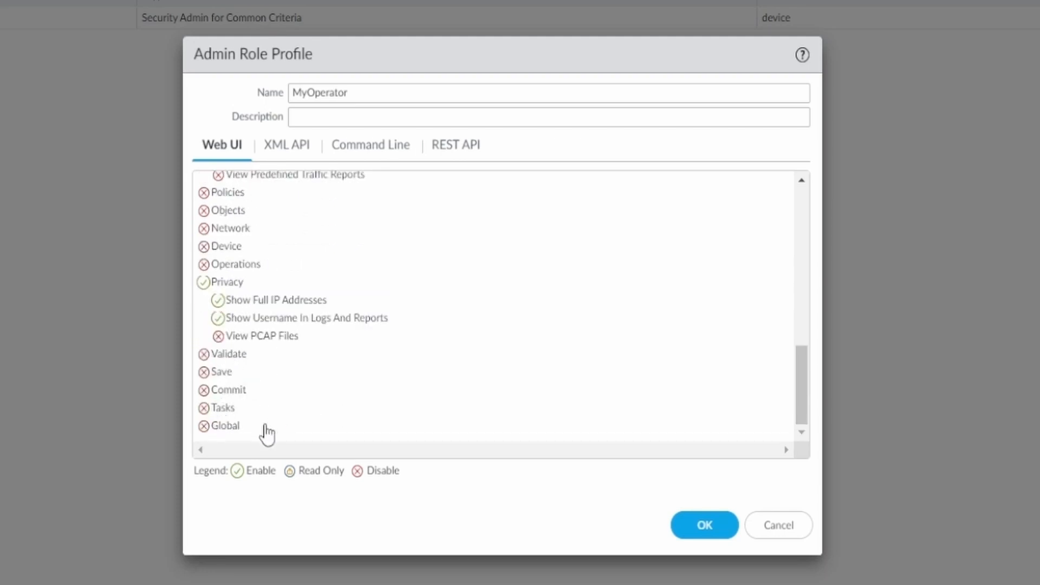
# Review the Web UI permissions from Dashboard to Global and save the MyOperator role profile.
pyautogui.scroll(5, 309, 409)
pyautogui.scroll(2, 313, 406)
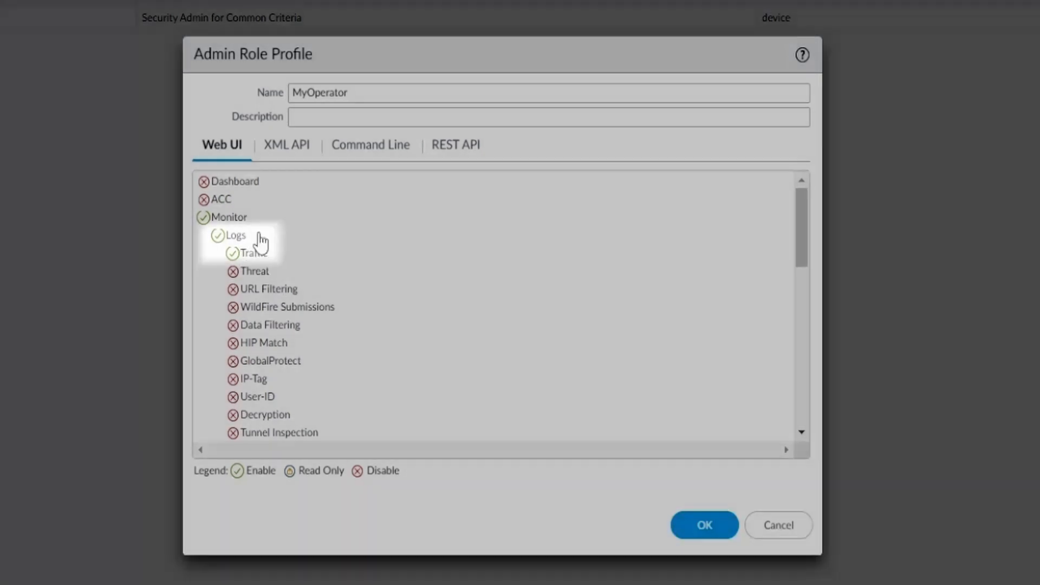
pyautogui.scroll(-10, 343, 290)
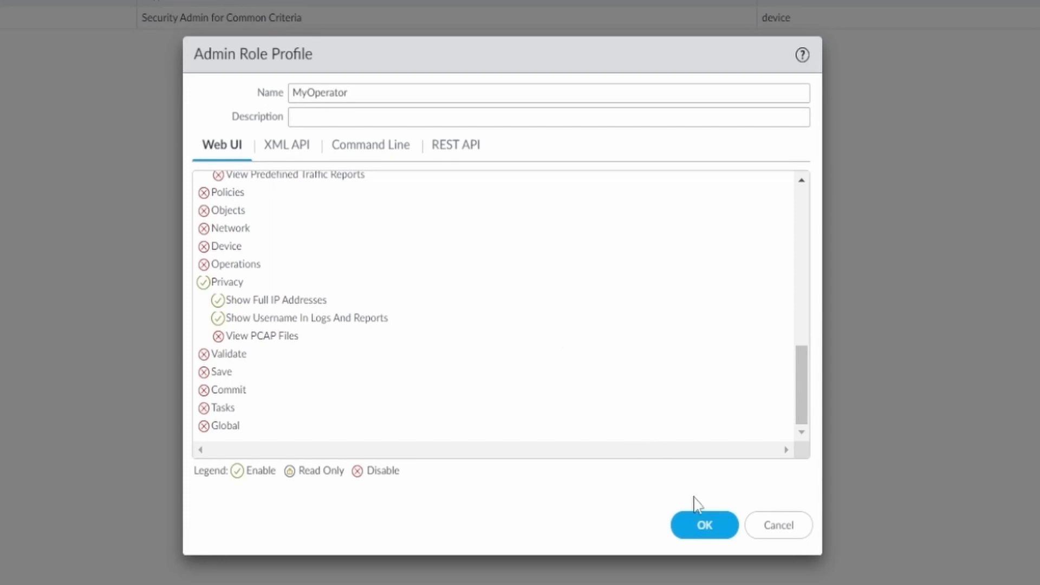
pyautogui.click(705, 528)
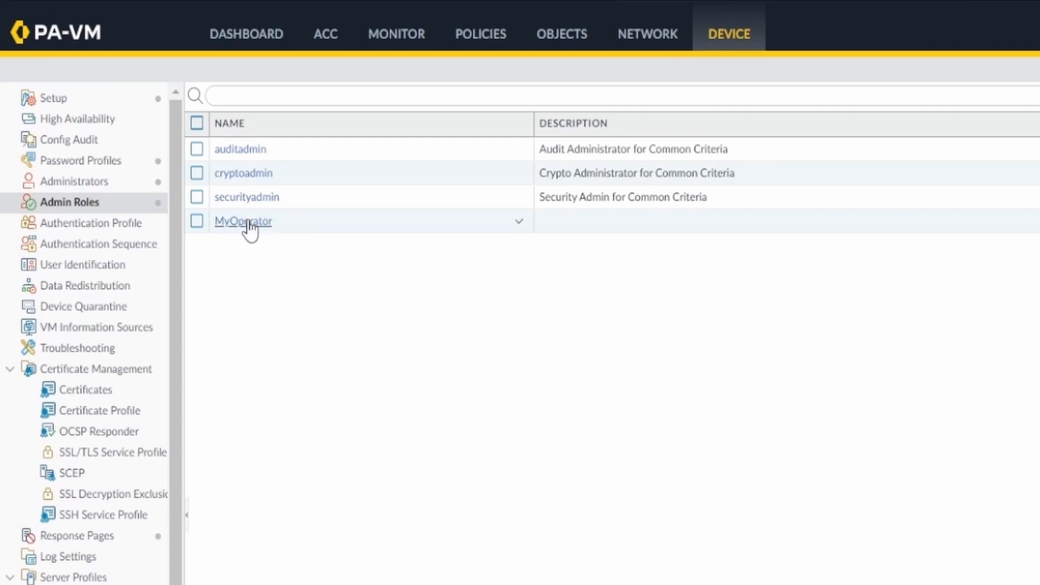
# Add a new administrator named MyNewOperator, entering and confirming the account password.
pyautogui.click(96, 190)
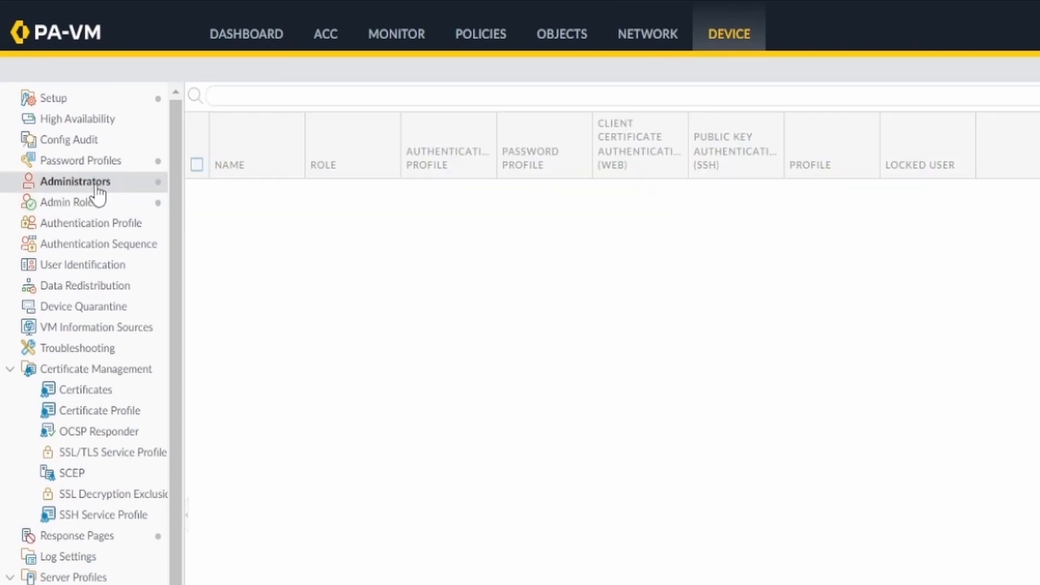
pyautogui.click(215, 566)
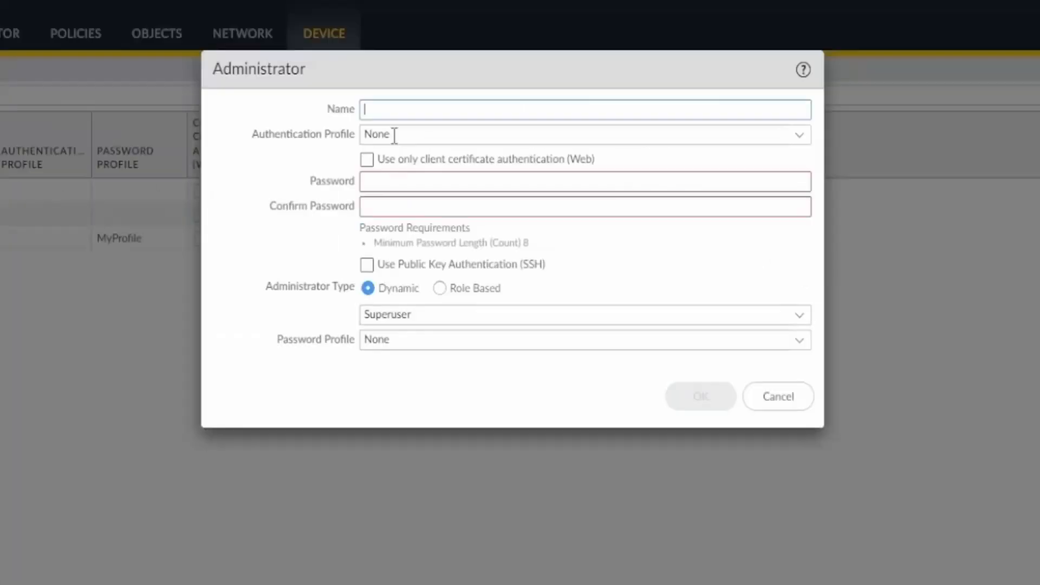
pyautogui.click(416, 105)
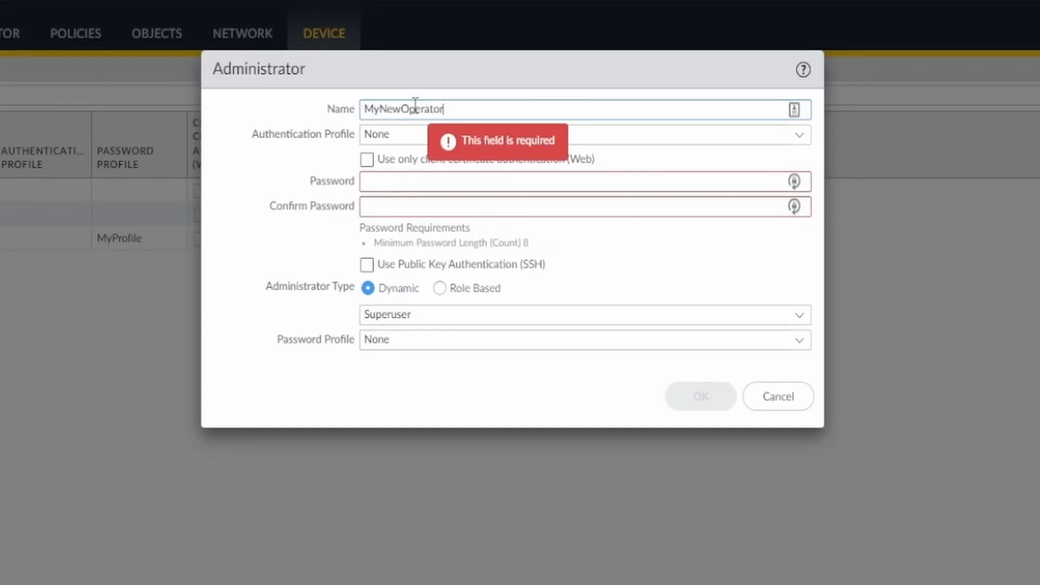
pyautogui.write('MyNewOperator')
pyautogui.click(507, 180)
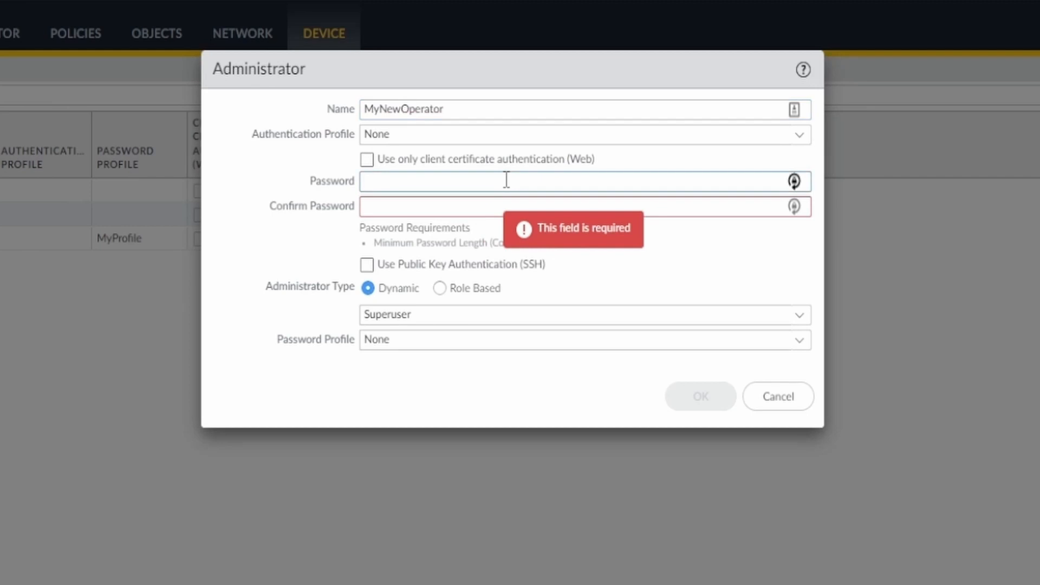
pyautogui.write('••••')
pyautogui.press('Tab')
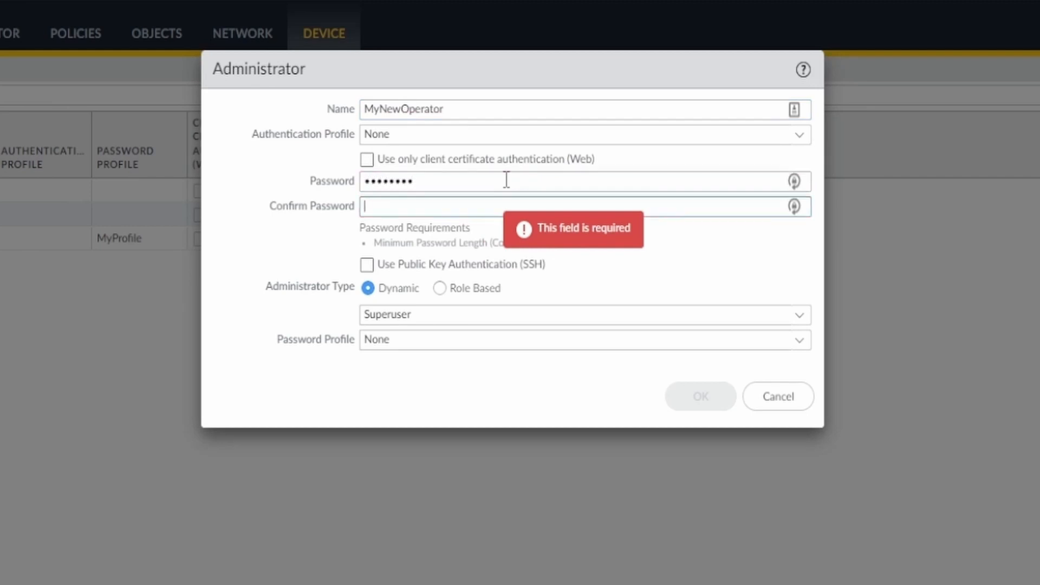
pyautogui.write('••••••••')
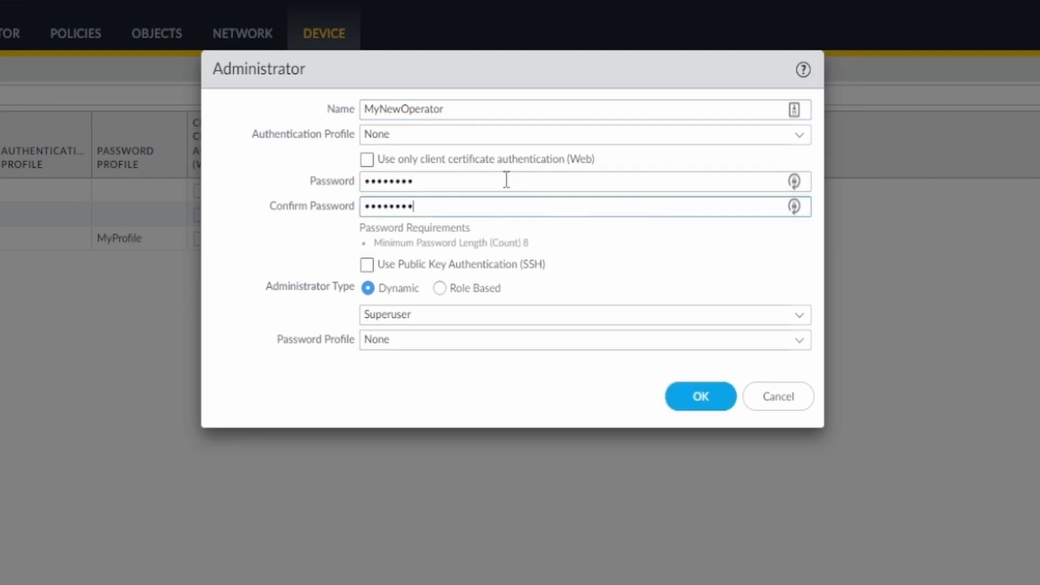
# Make the administrator Role Based with the MyOperator profile and the MyProfile password profile, and save the account.
pyautogui.click(440, 289)
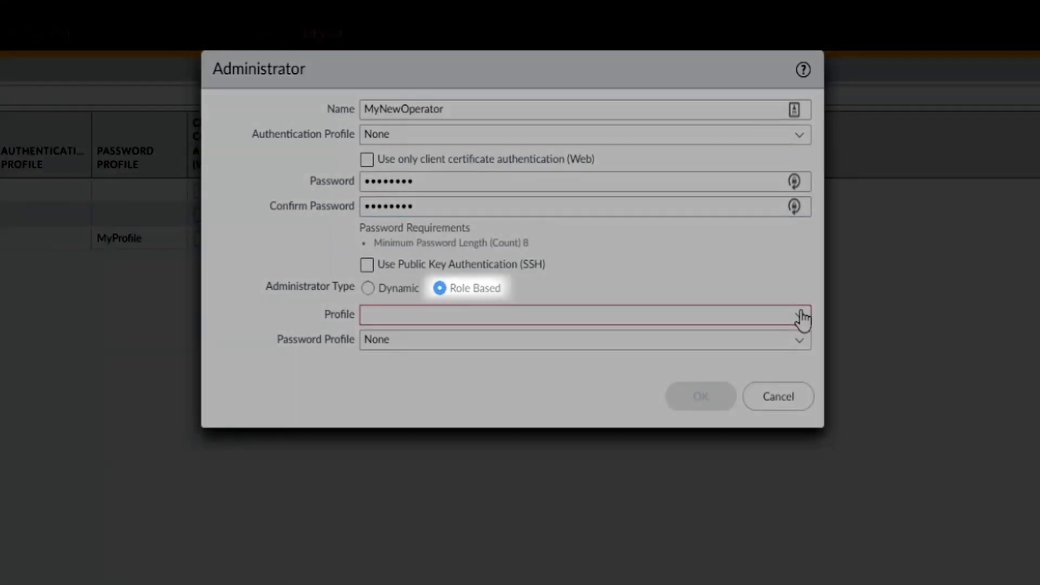
pyautogui.click(801, 319)
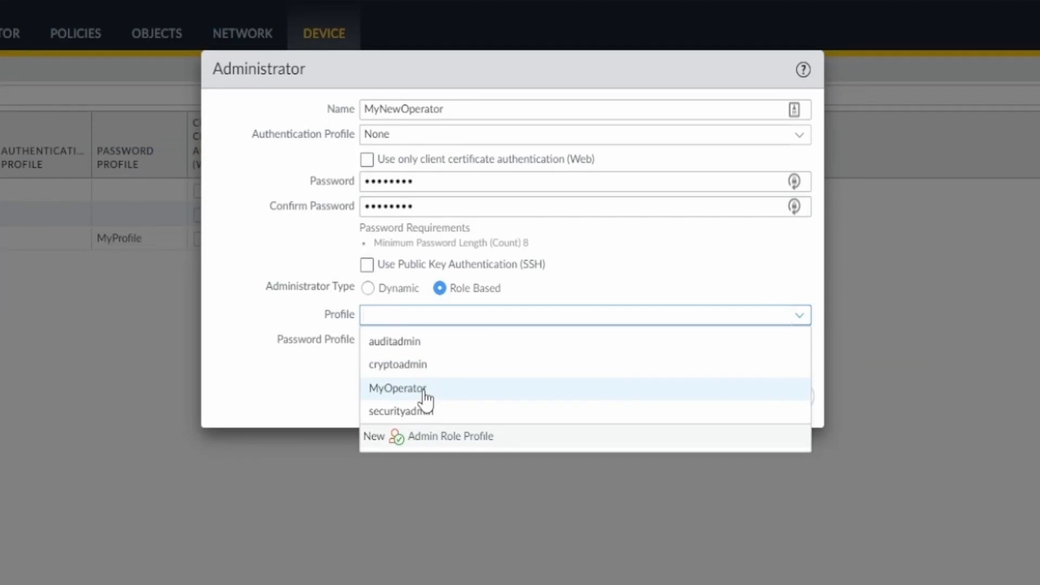
pyautogui.click(426, 389)
pyautogui.click(799, 341)
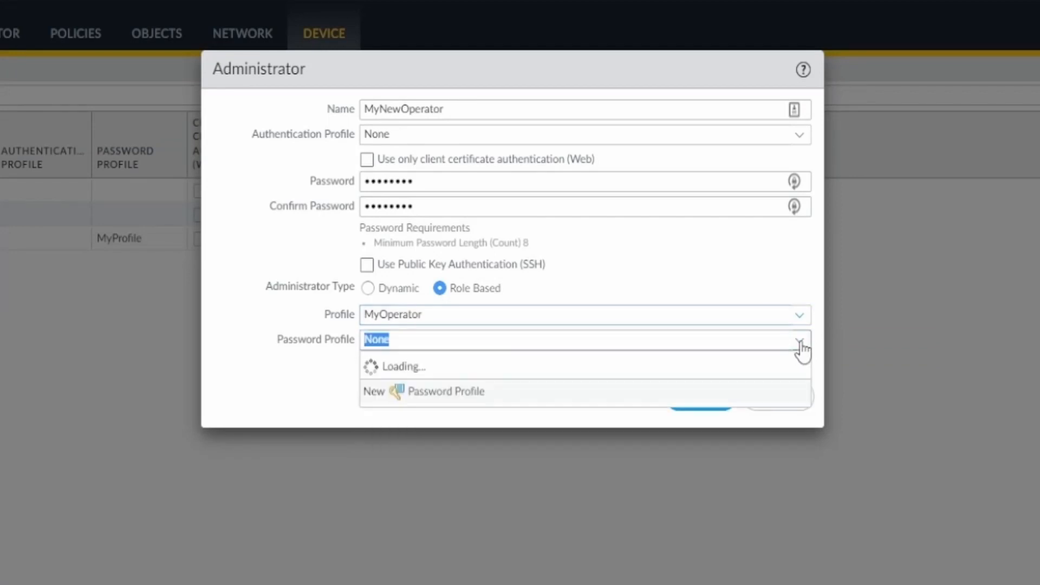
pyautogui.click(421, 394)
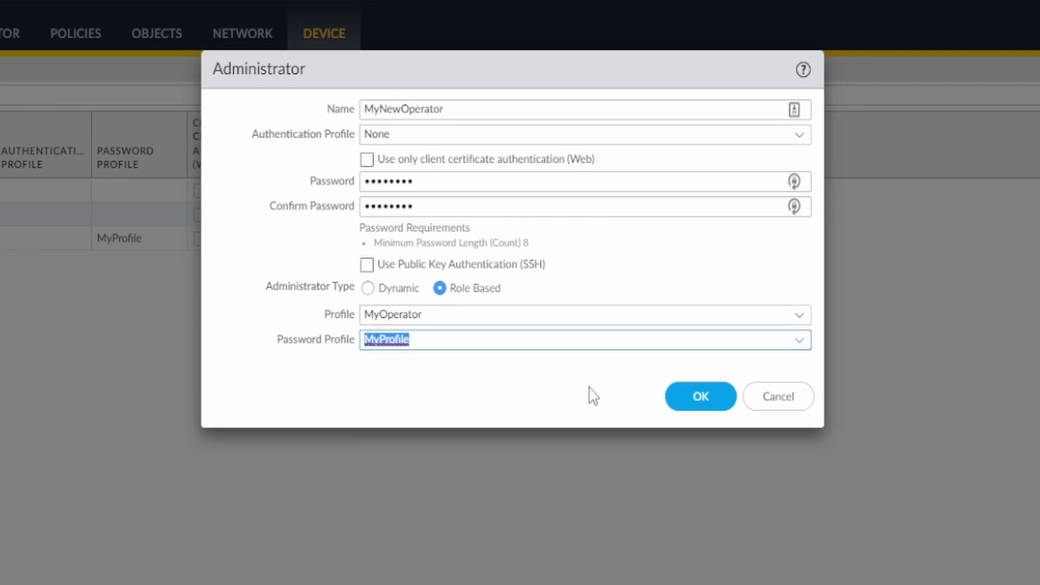
pyautogui.click(704, 396)
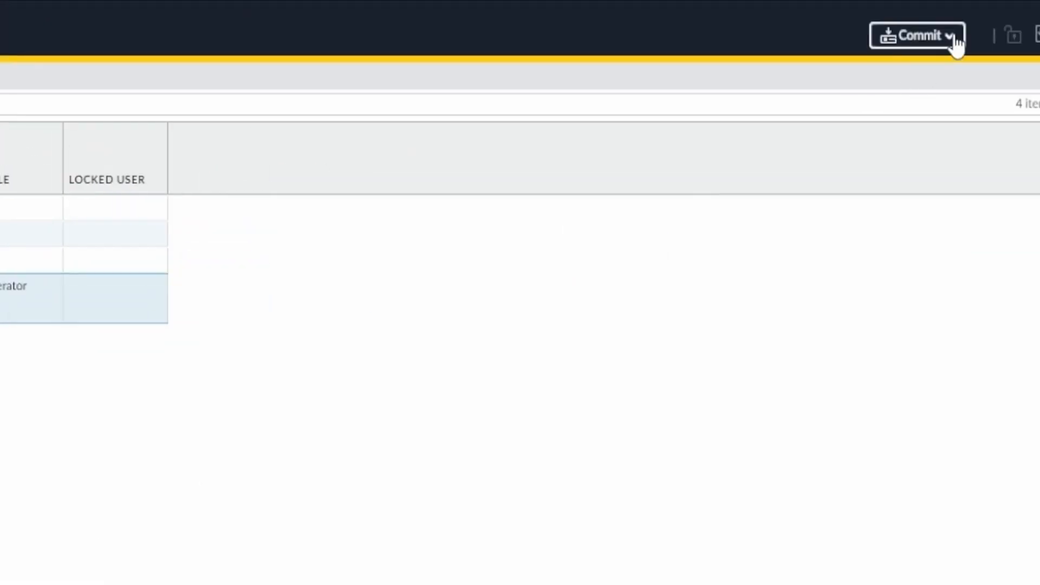
# Commit the pending configuration changes to the firewall.
pyautogui.click(951, 39)
pyautogui.click(694, 535)
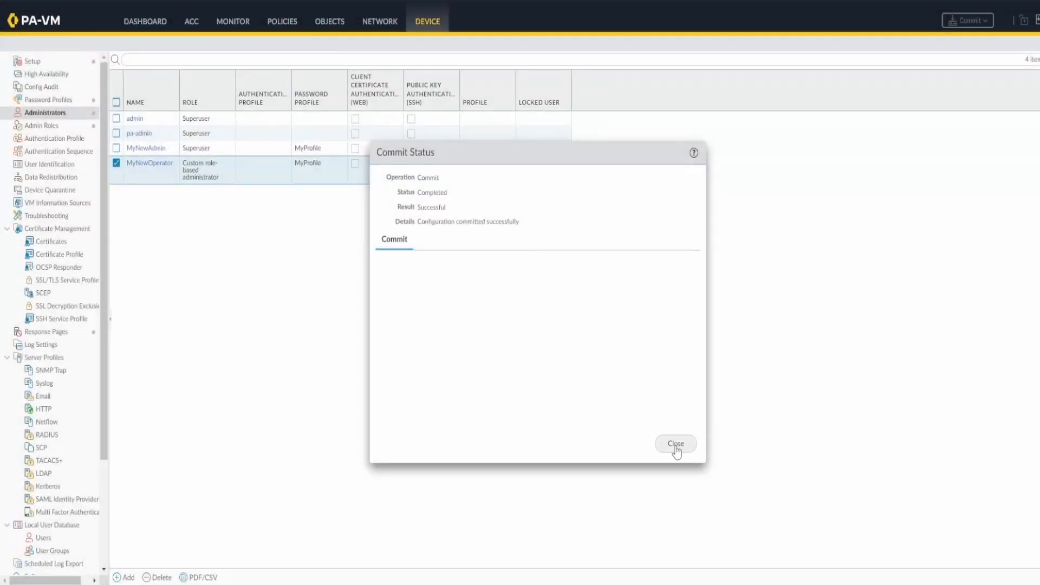
# Close the commit status, log out of the firewall, and decline saving the login in the password manager.
pyautogui.click(676, 445)
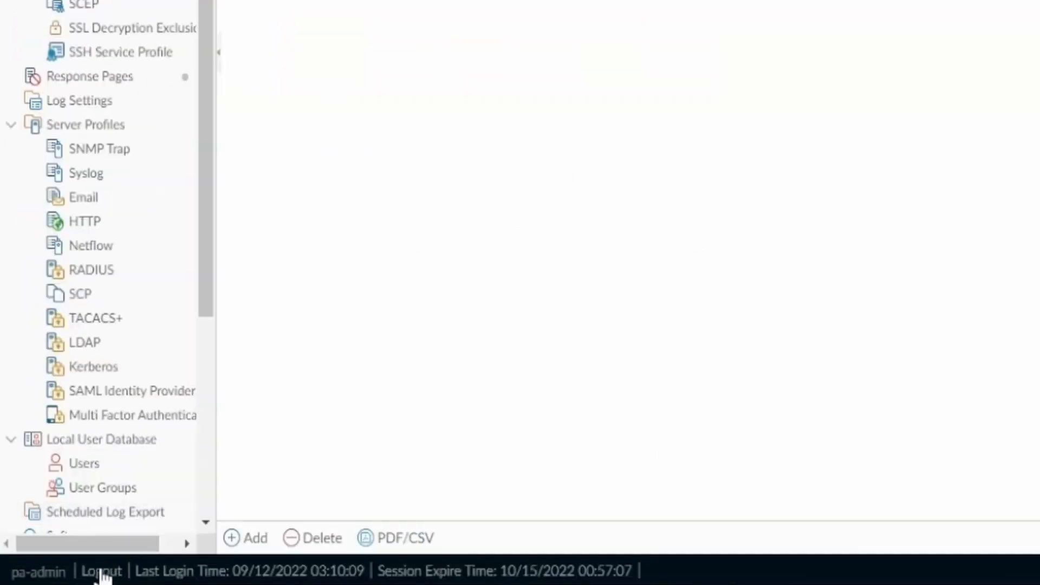
pyautogui.click(101, 573)
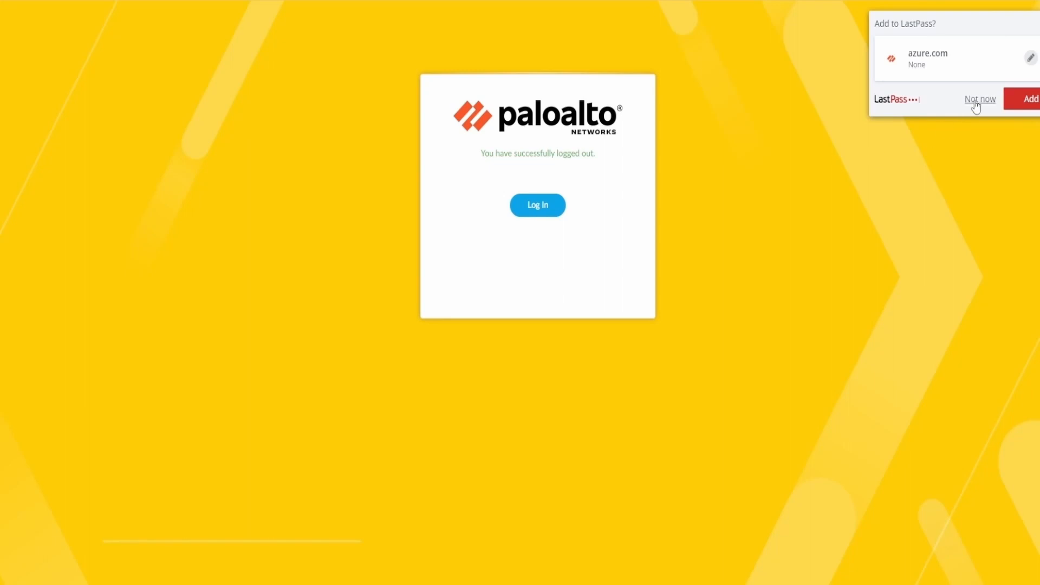
pyautogui.click(979, 100)
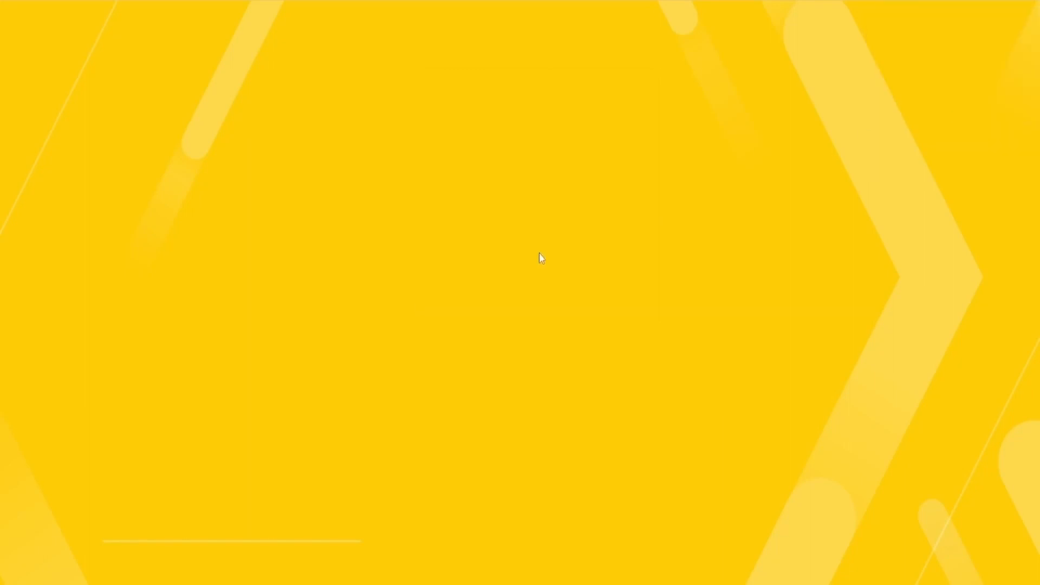
# Log in to the firewall as MyNewOperator, replacing the prefilled credentials and entering the account password.
pyautogui.moveTo(529, 204); pyautogui.dragTo(445, 198)
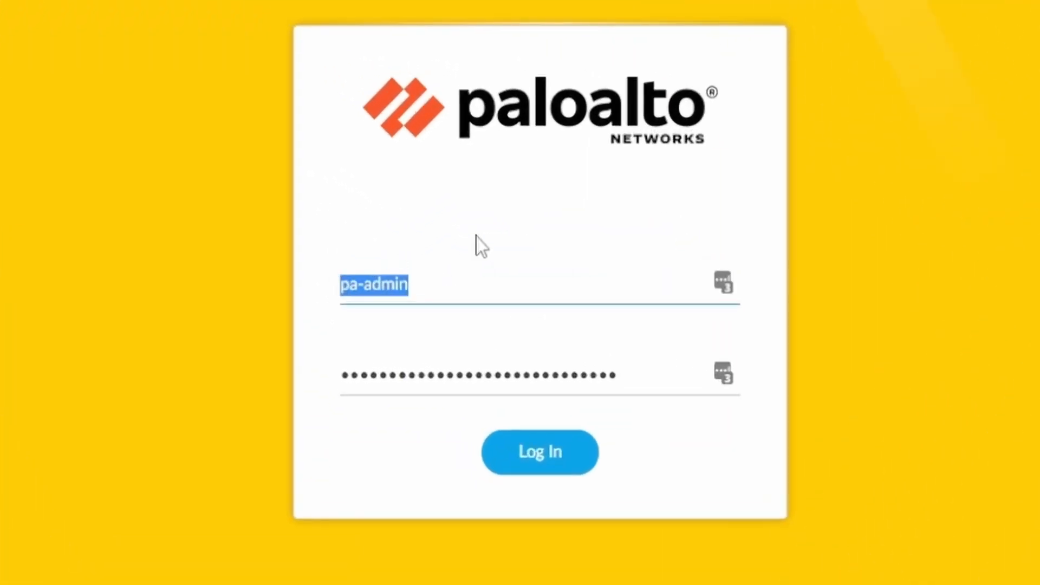
pyautogui.write('MyOpe')
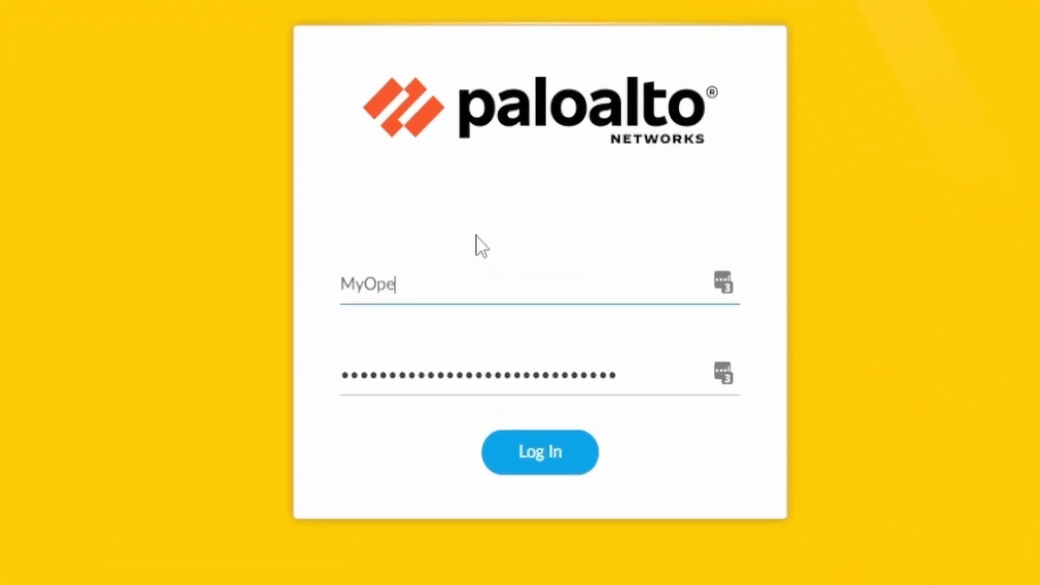
pyautogui.write('rator')
pyautogui.press('Left')
pyautogui.press('Left')
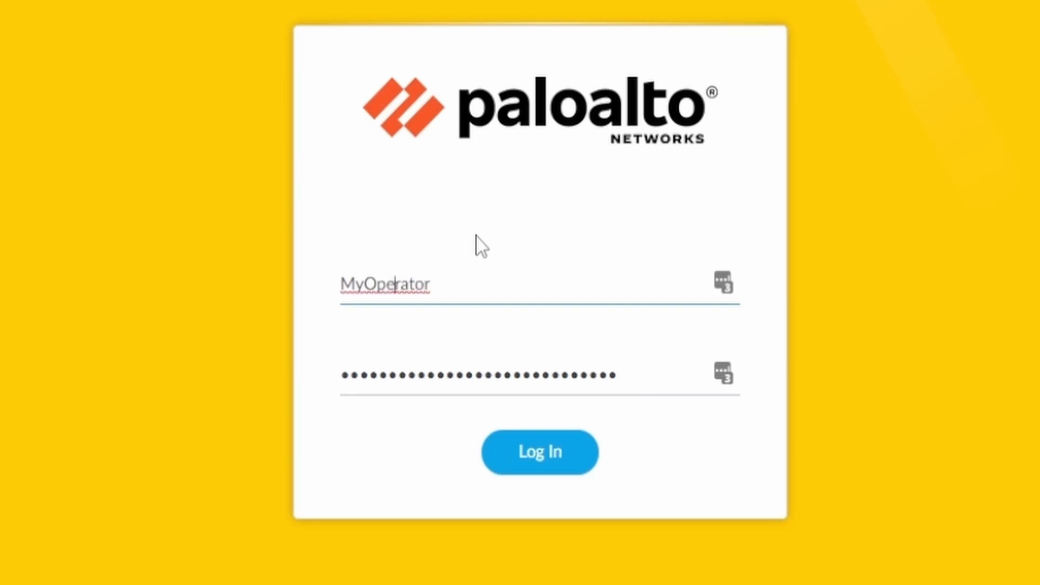
pyautogui.write('New')
pyautogui.press('Tab')
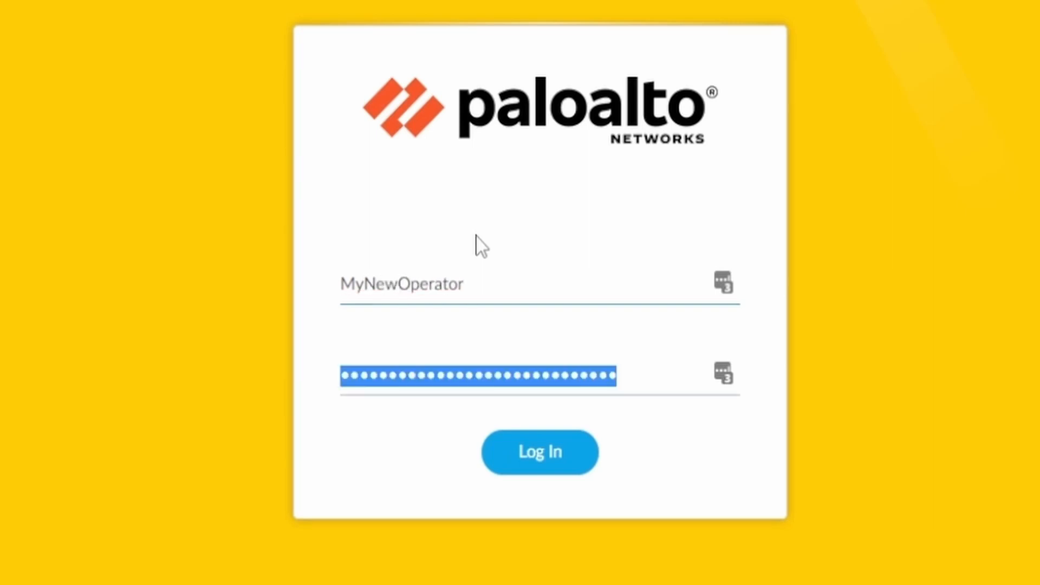
pyautogui.write('********')
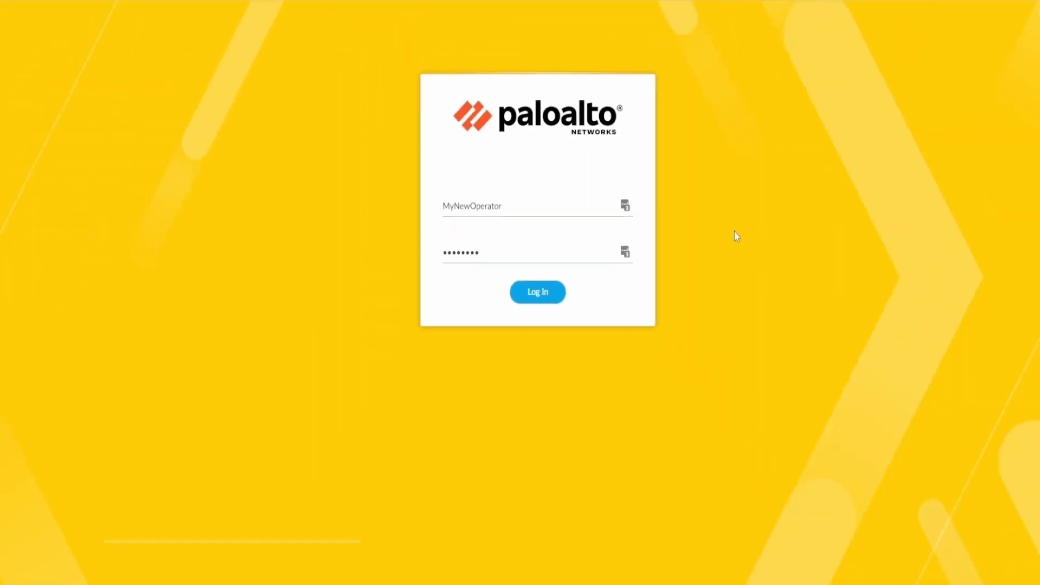
pyautogui.press('Return')
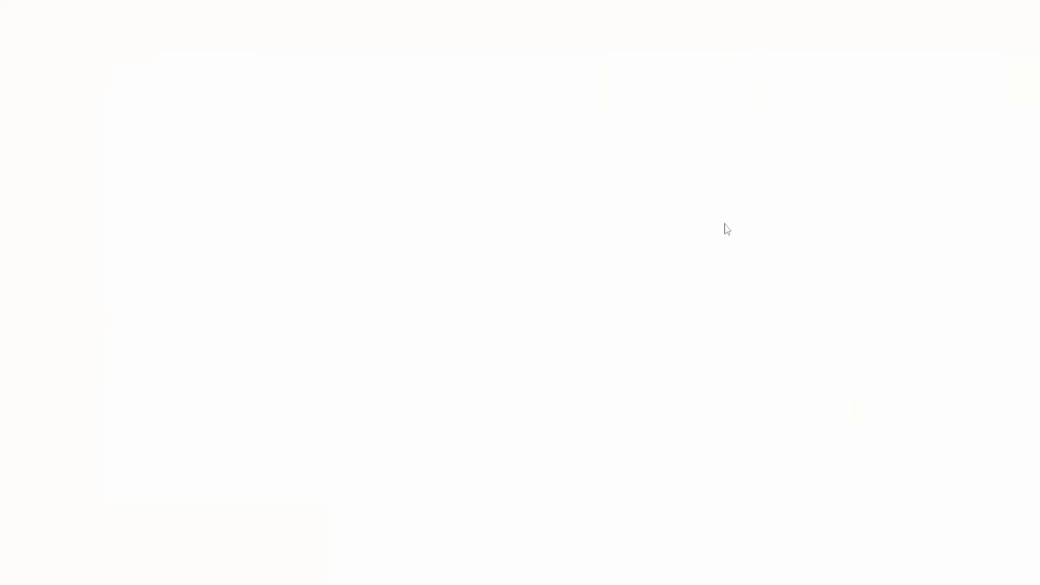
# Decline saving the new login, and dismiss the Welcome notice with Do not show again enabled.
pyautogui.click(975, 100)
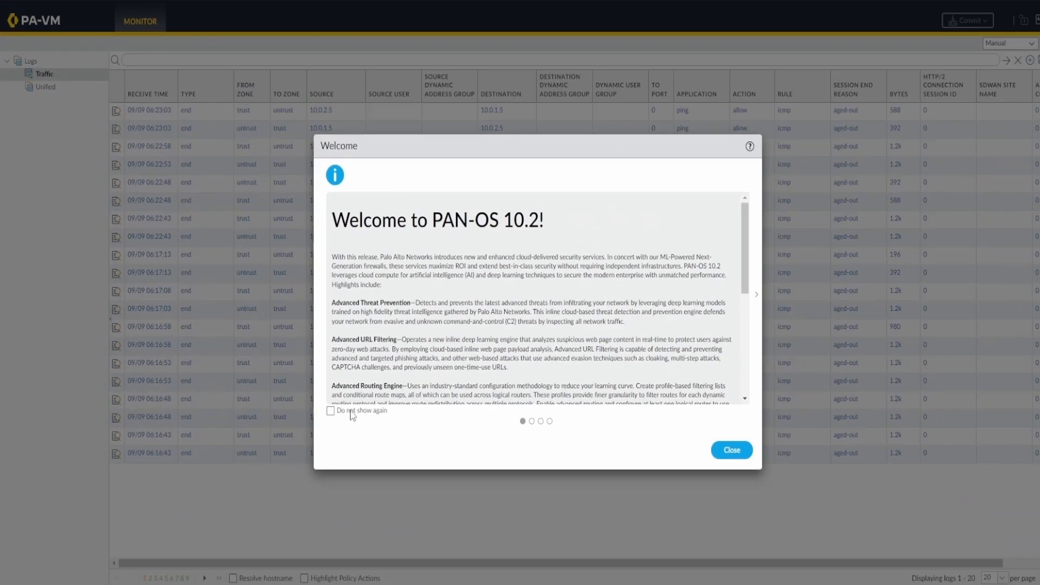
pyautogui.click(351, 411)
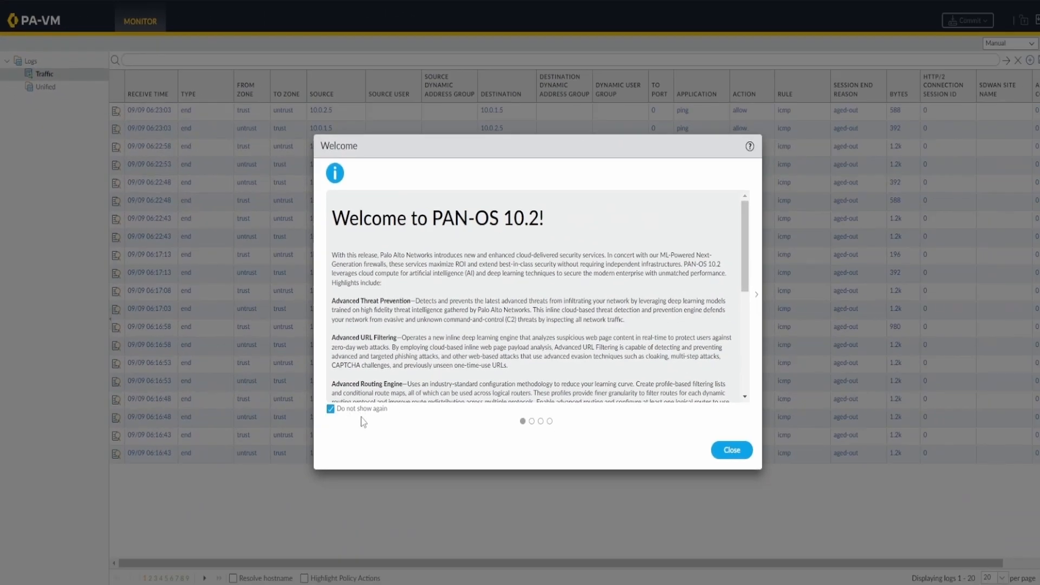
pyautogui.click(731, 453)
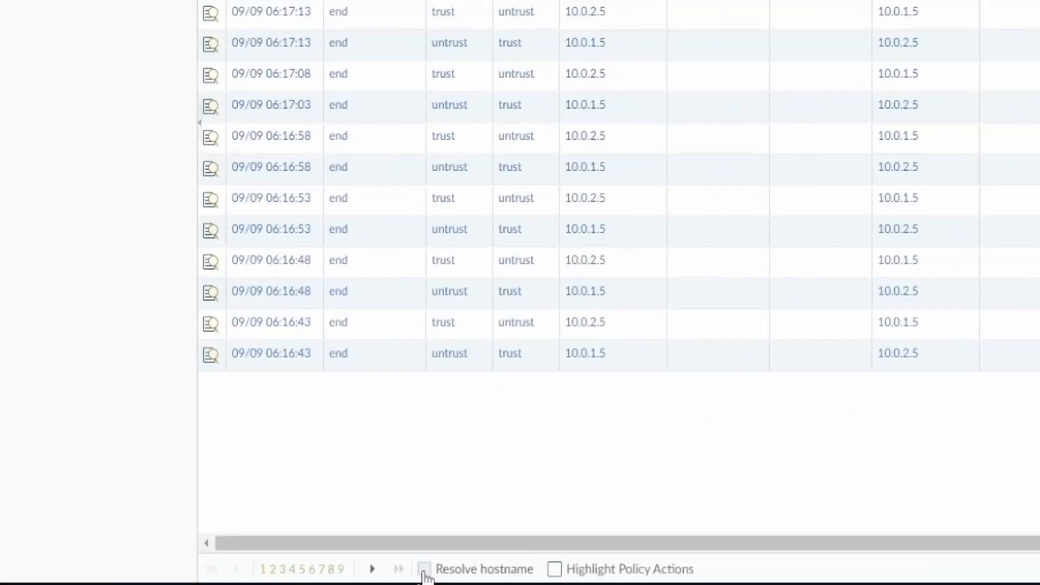
# Turn on Resolve hostname and toggle Highlight Policy Actions for the traffic log.
pyautogui.click(425, 572)
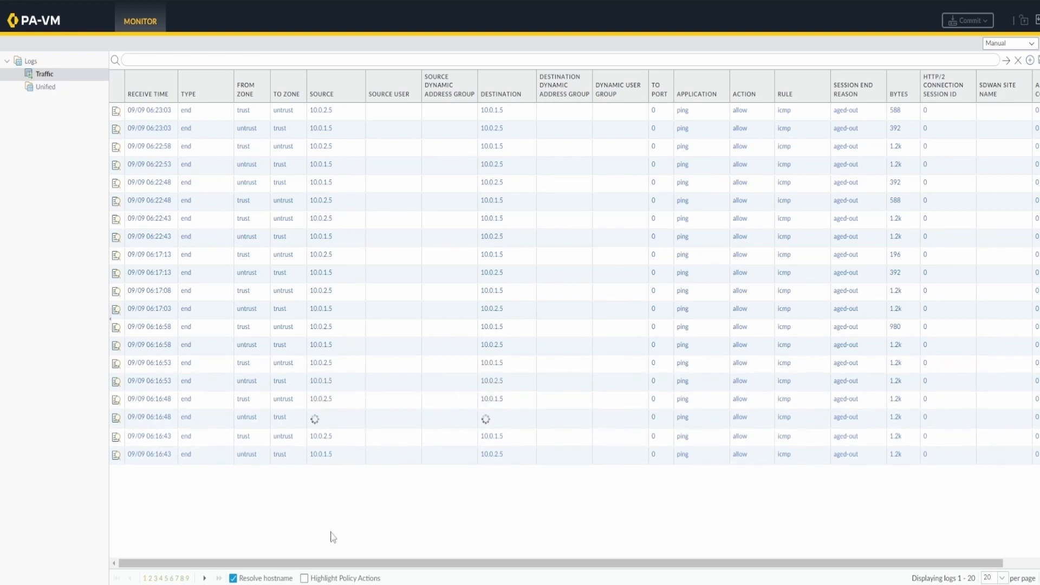
pyautogui.click(304, 577)
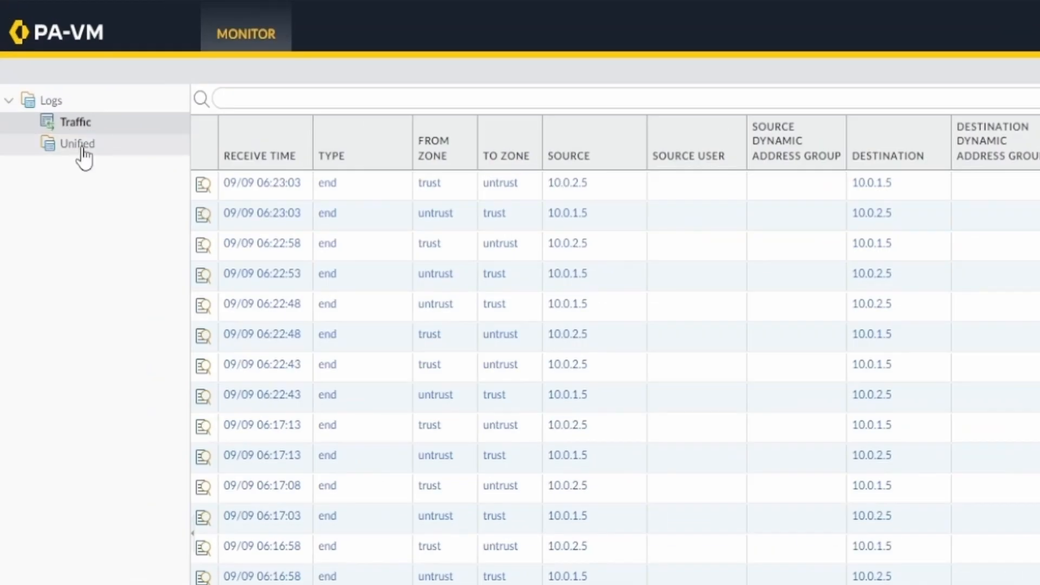
# View the Unified log and return to the Traffic log to check the operator's available Monitor views.
pyautogui.click(83, 151)
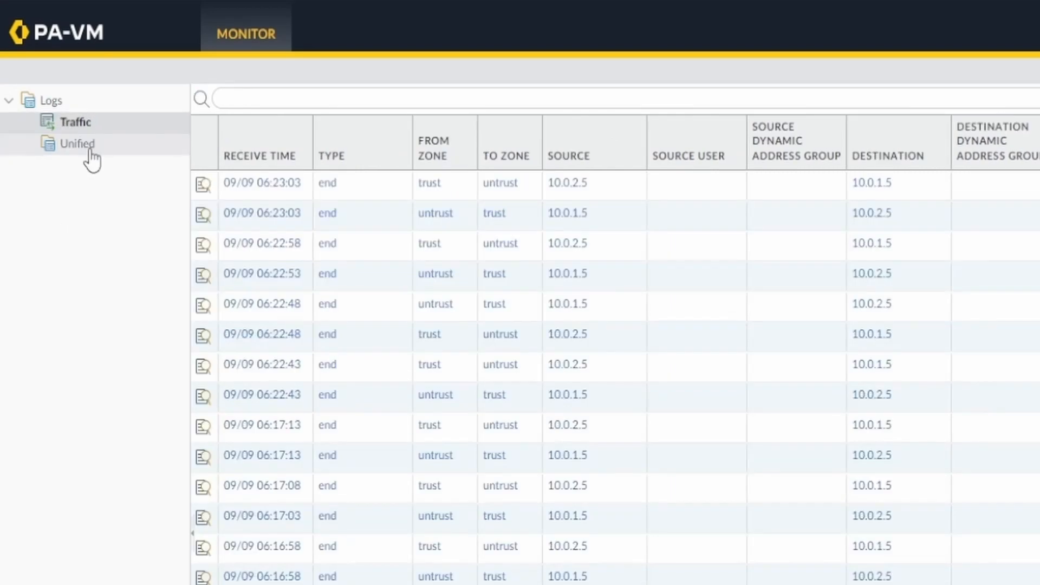
pyautogui.click(90, 151)
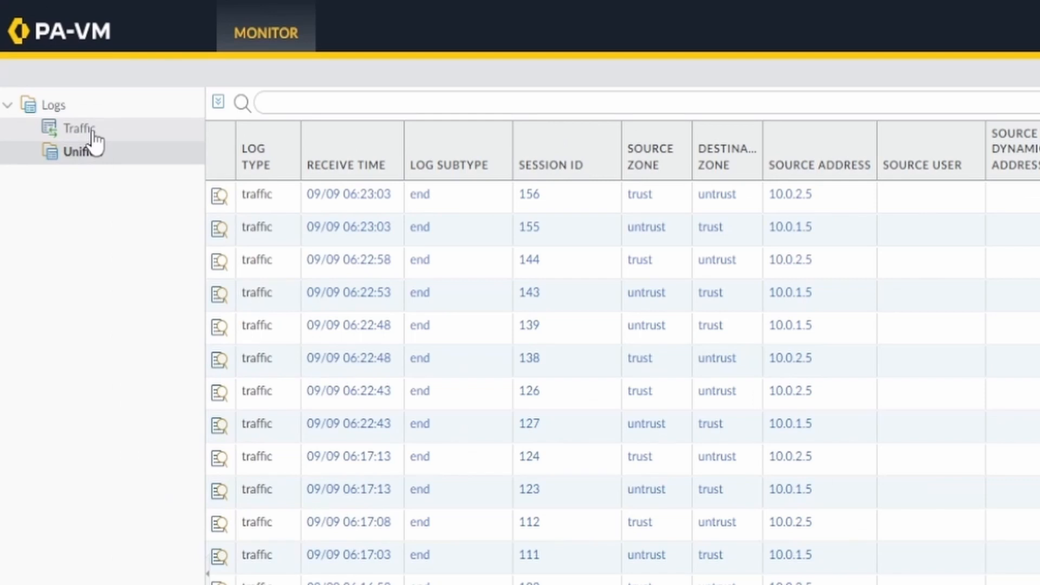
pyautogui.click(10, 61)
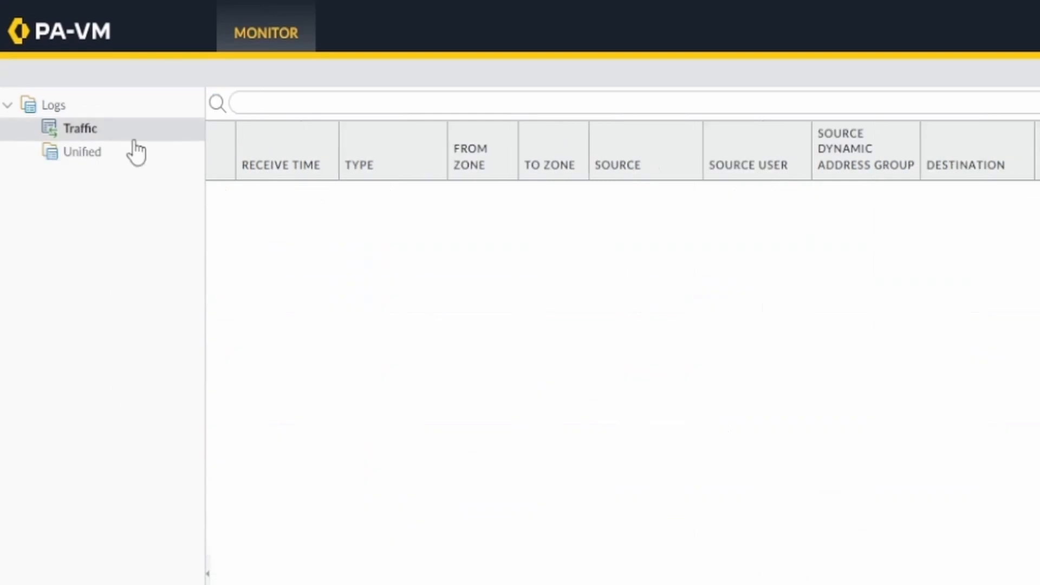
pyautogui.click(98, 155)
pyautogui.click(95, 130)
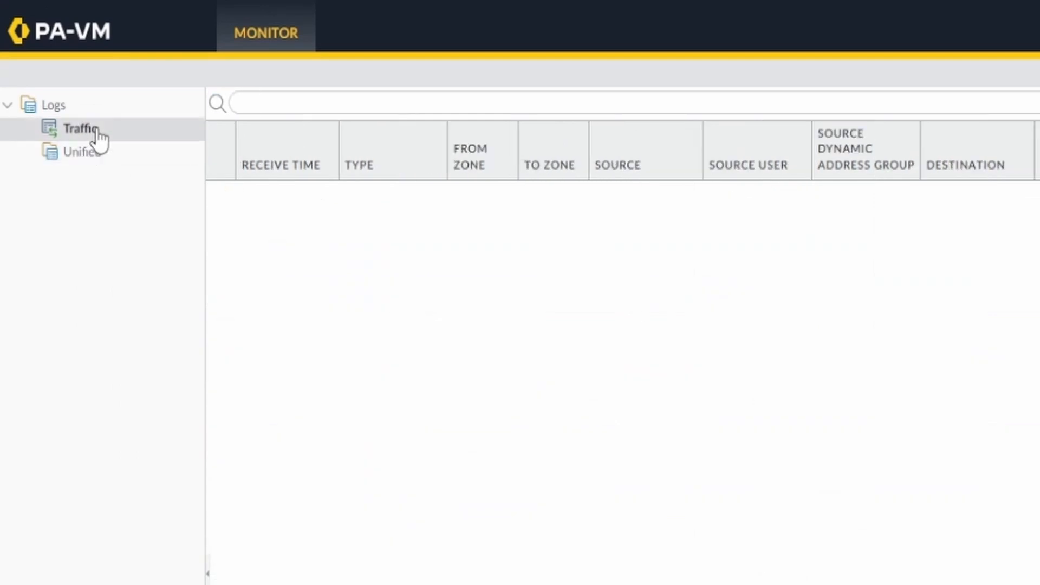